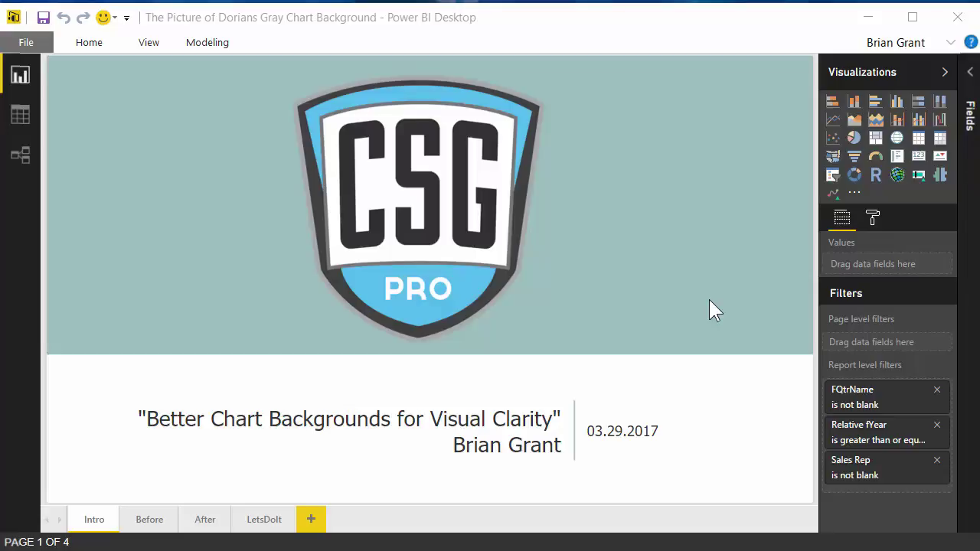
# Step: Show the Before page with its revenue line chart and plain-background bar charts
pyautogui.click(412, 260)
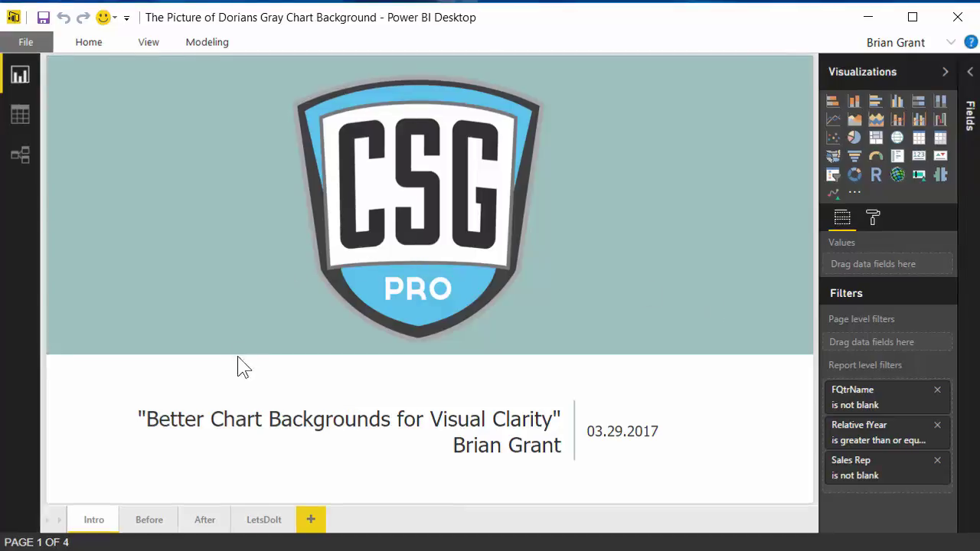
pyautogui.click(146, 527)
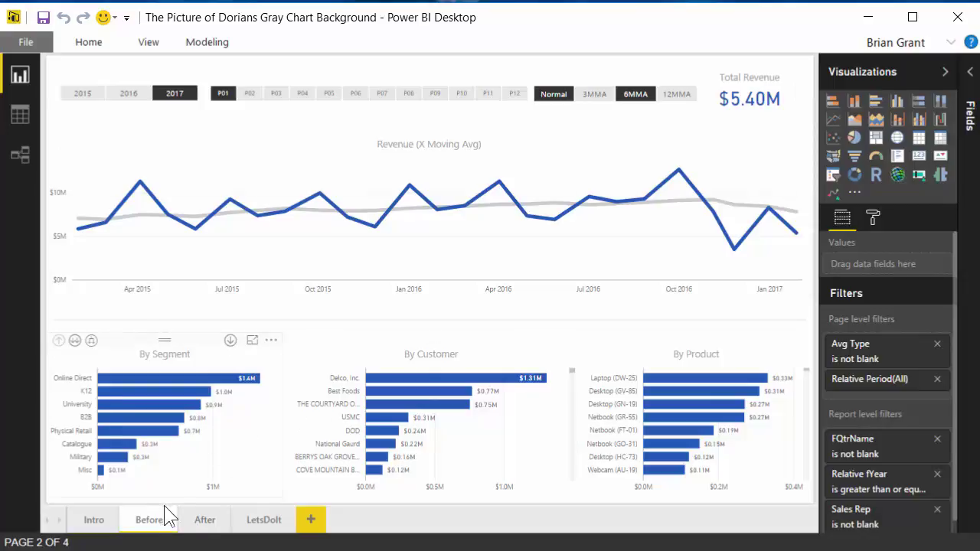
# Step: Flip between the After and Before pages to compare their chart backgrounds
pyautogui.click(201, 520)
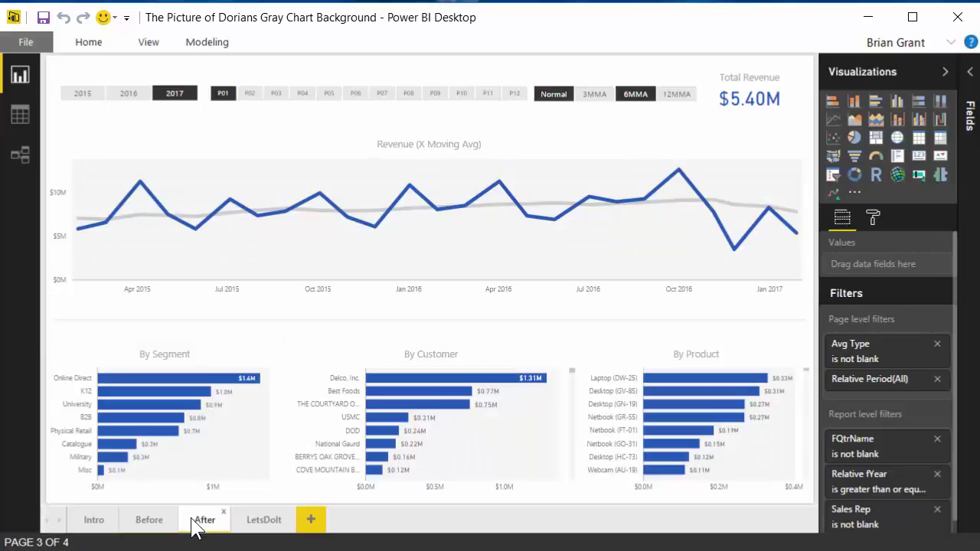
pyautogui.moveTo(502, 201)
pyautogui.click(134, 527)
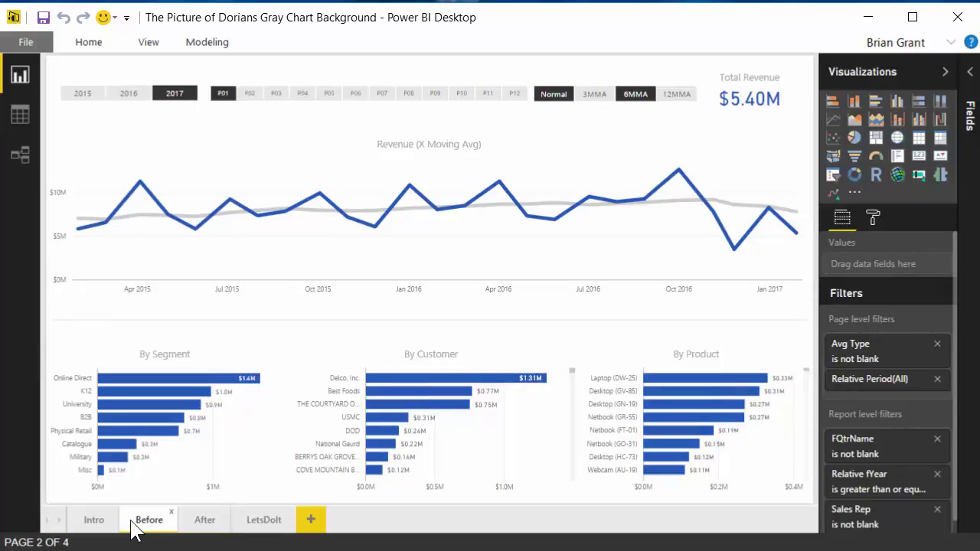
pyautogui.click(201, 529)
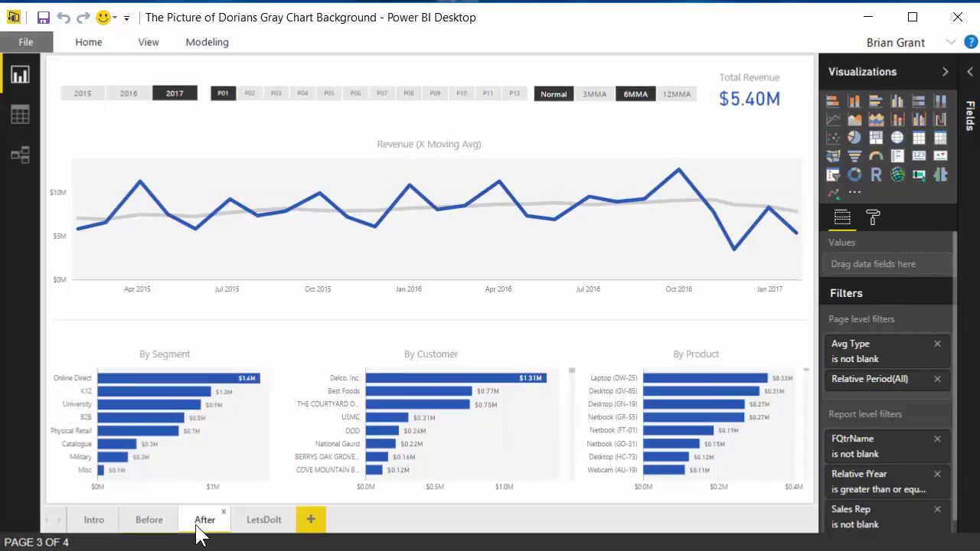
# Step: On the LetsDoIt page, turn on a gray theme-color background for the By Customer chart
pyautogui.click(271, 523)
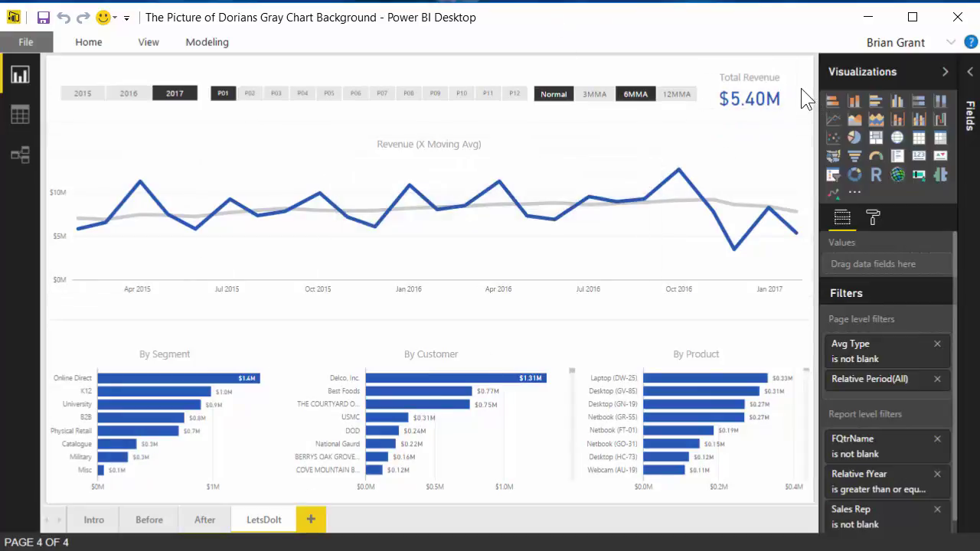
pyautogui.click(490, 352)
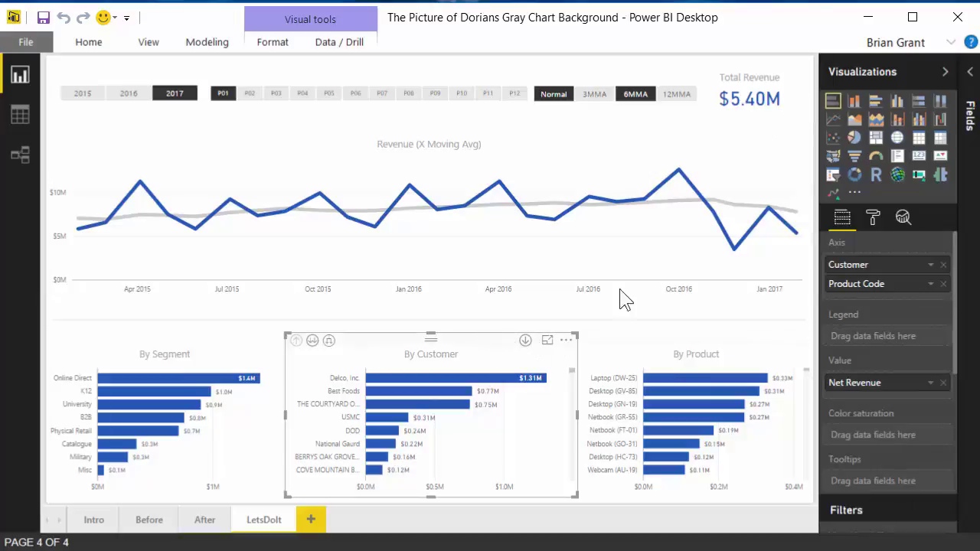
pyautogui.click(873, 219)
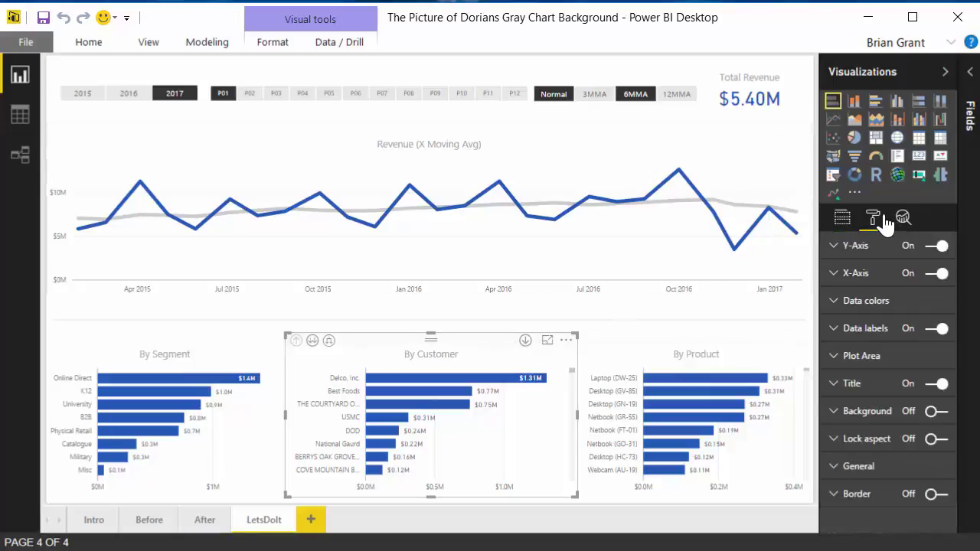
pyautogui.click(856, 418)
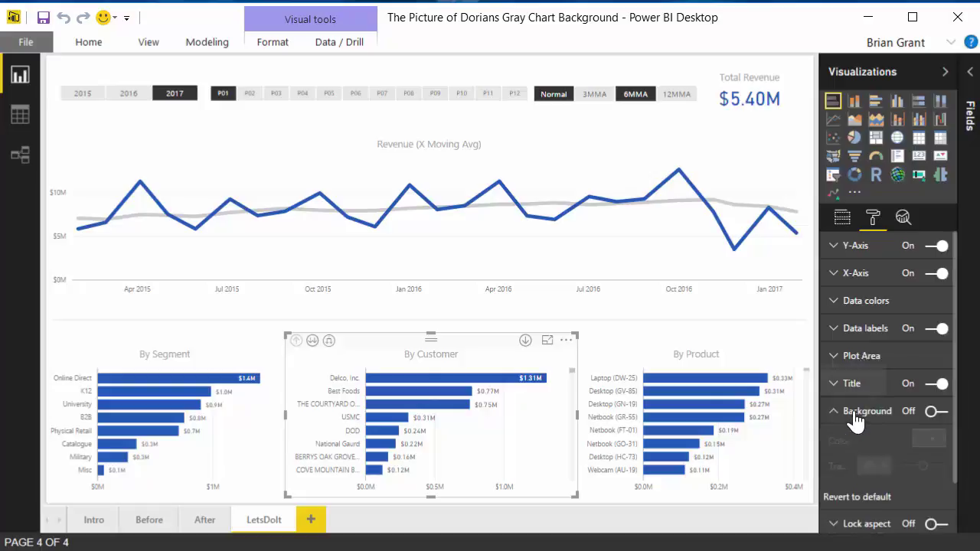
pyautogui.click(933, 412)
pyautogui.click(927, 438)
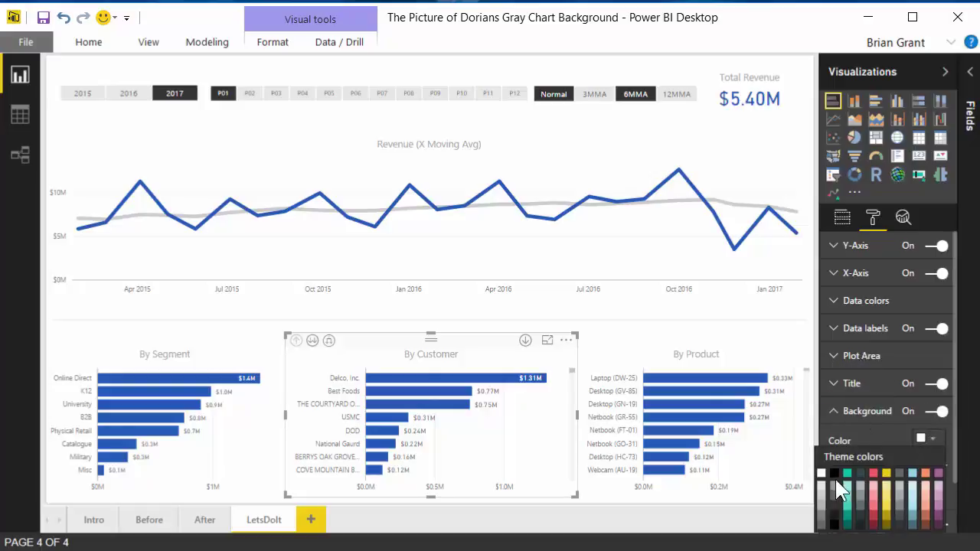
pyautogui.click(834, 485)
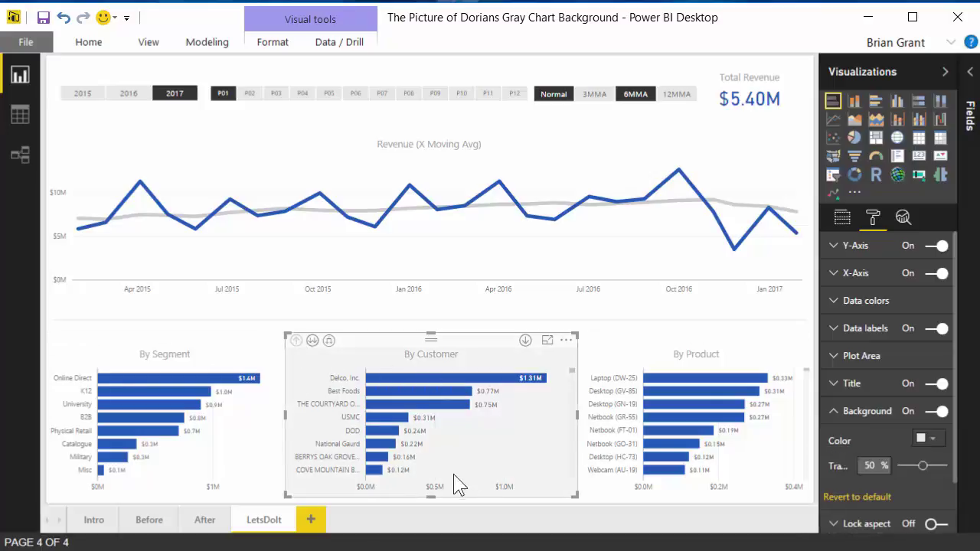
pyautogui.click(533, 69)
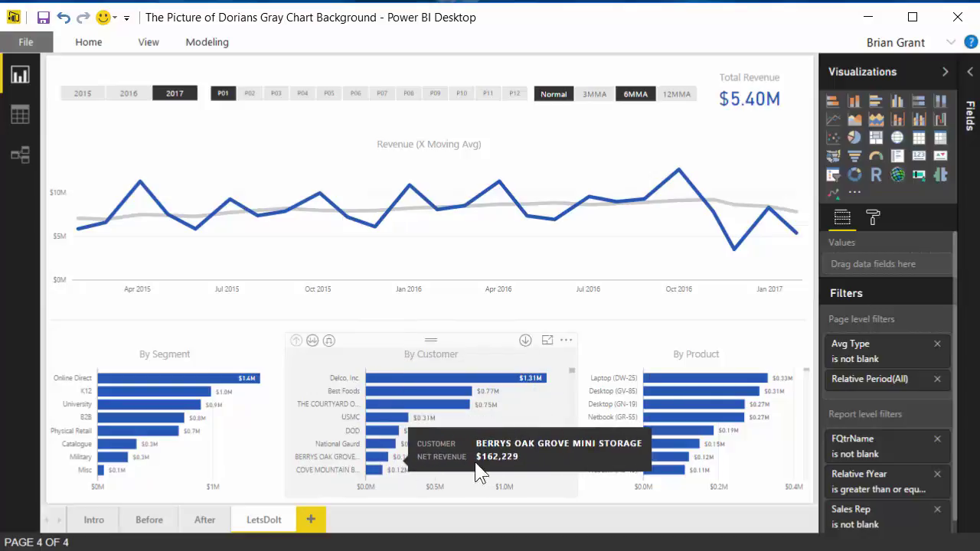
pyautogui.moveTo(542, 383)
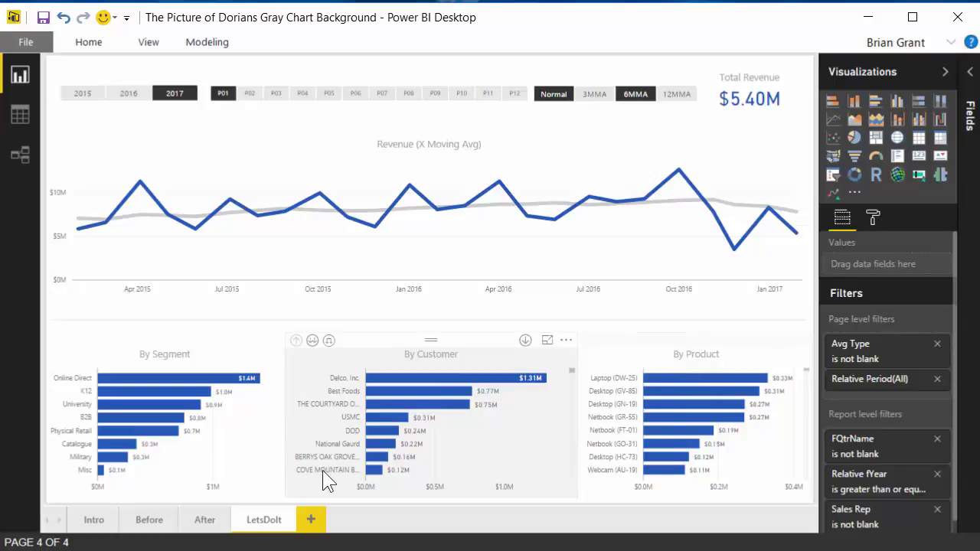
# Step: Switch the By Customer background back off and expand its Plot Area settings
pyautogui.click(203, 521)
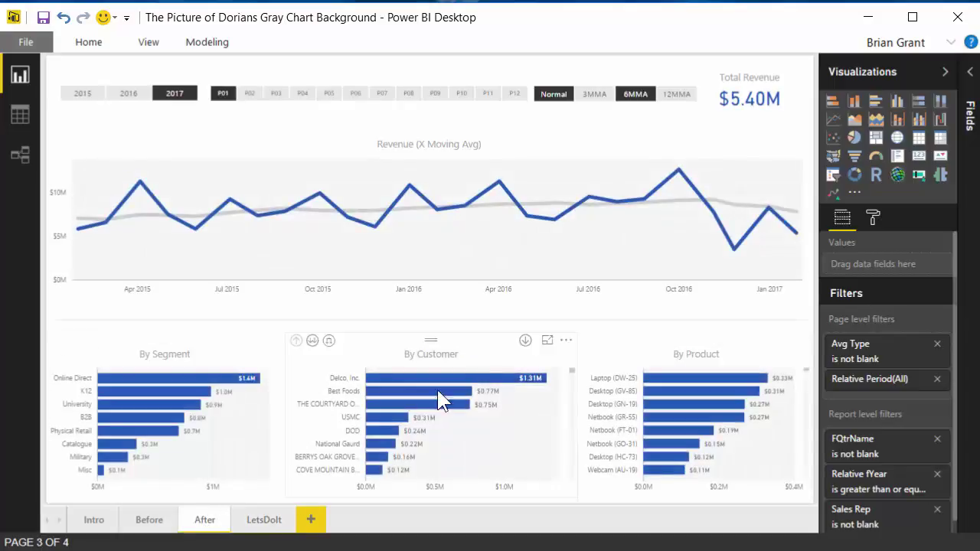
pyautogui.click(268, 521)
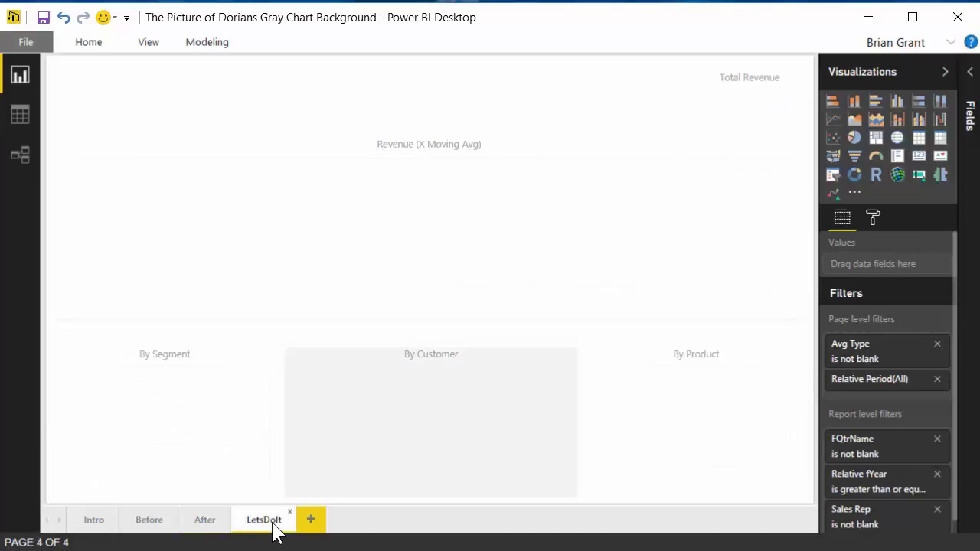
pyautogui.click(477, 334)
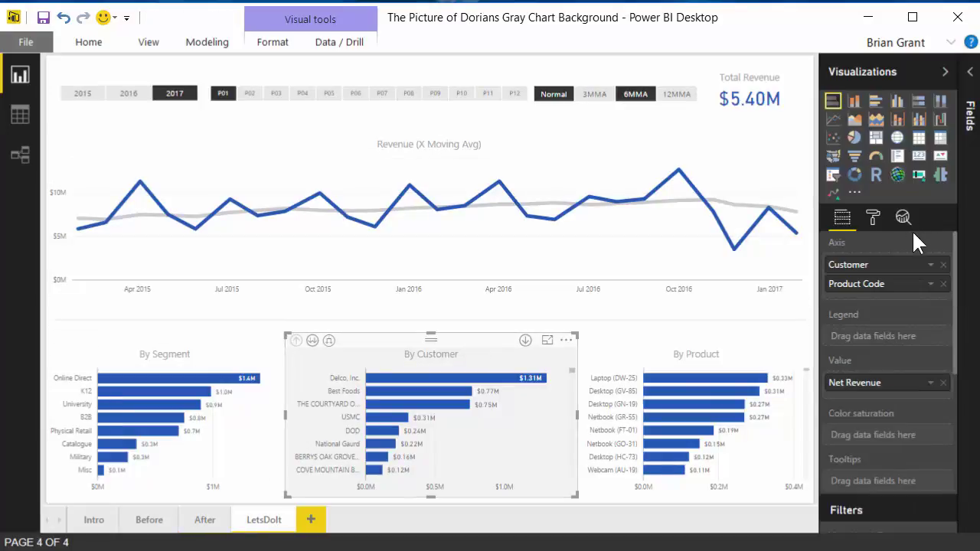
pyautogui.click(879, 223)
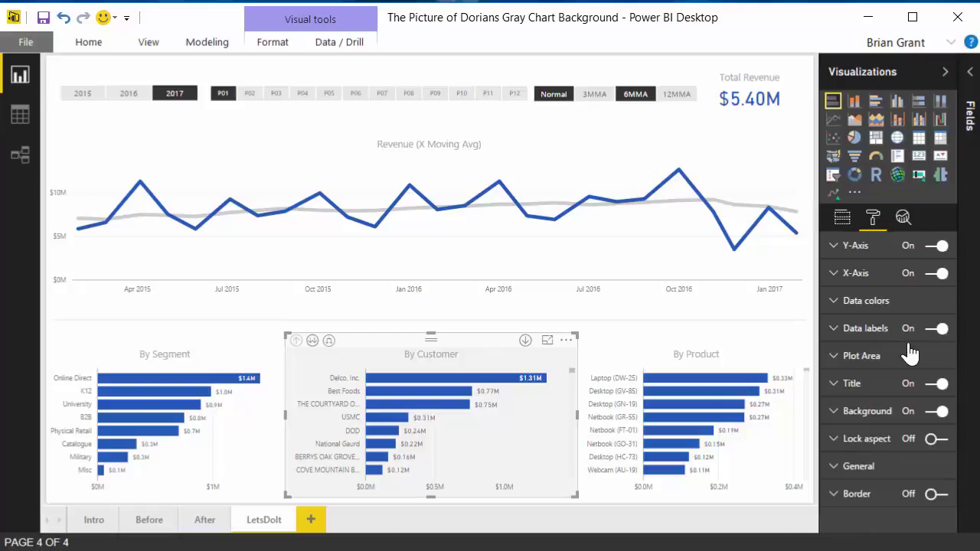
pyautogui.click(933, 412)
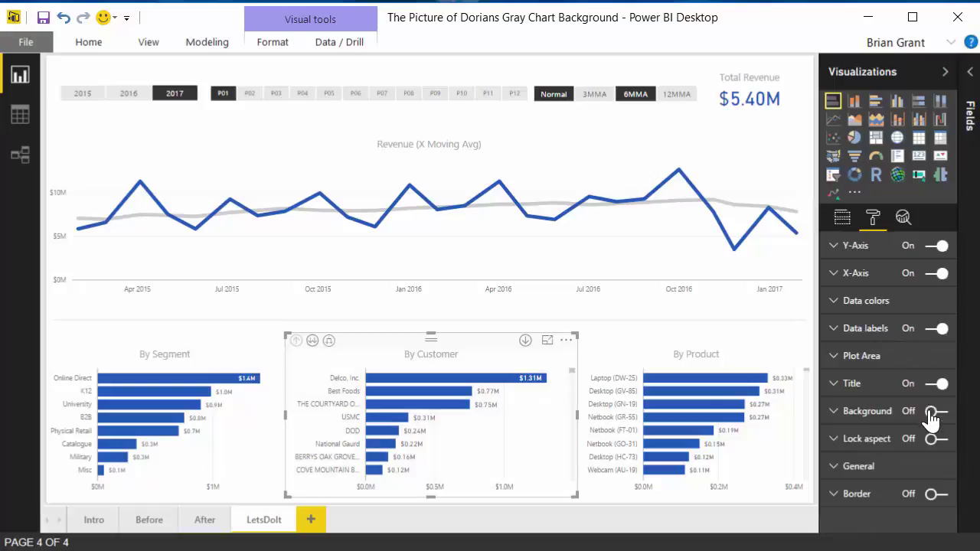
pyautogui.click(856, 358)
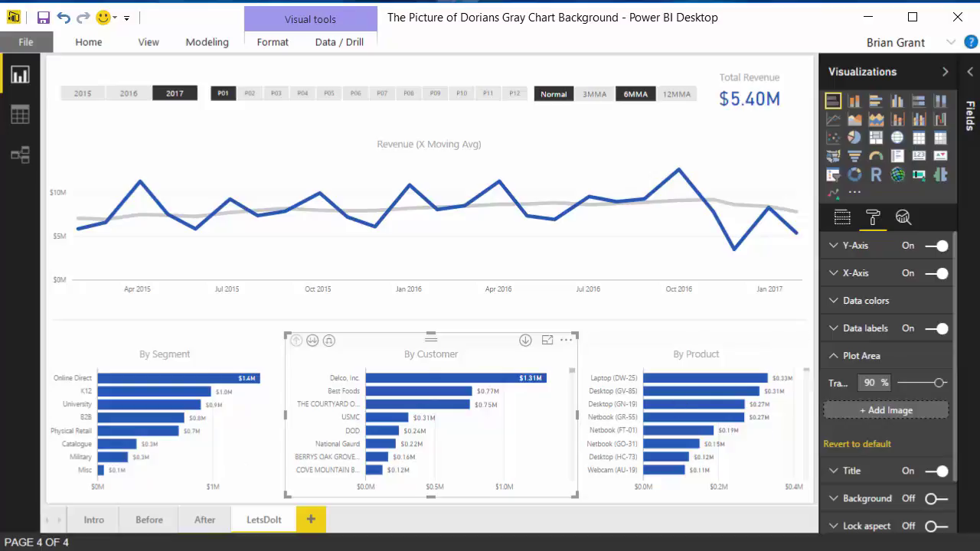
# Step: Launch Paint by searching 'paint' from the Start menu
pyautogui.press('super')
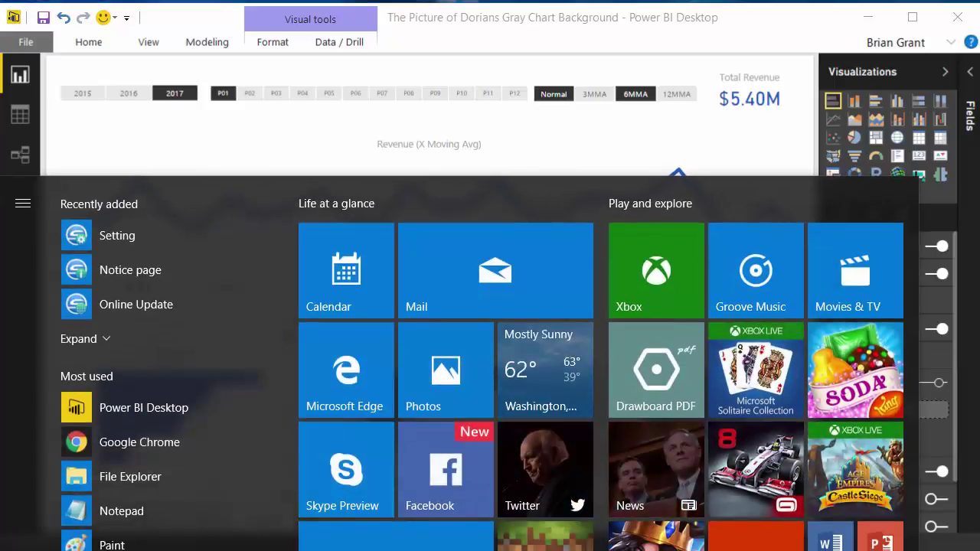
pyautogui.write('paint')
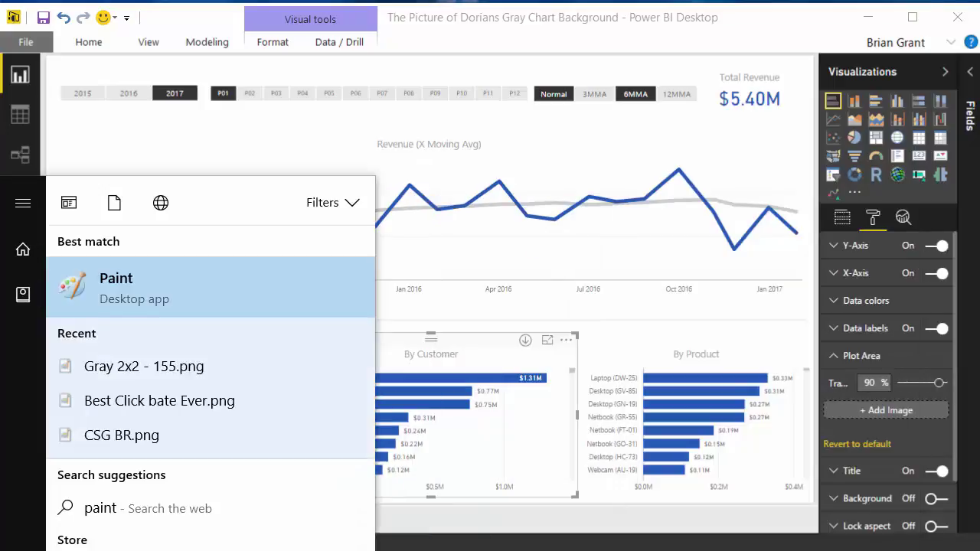
pyautogui.click(149, 295)
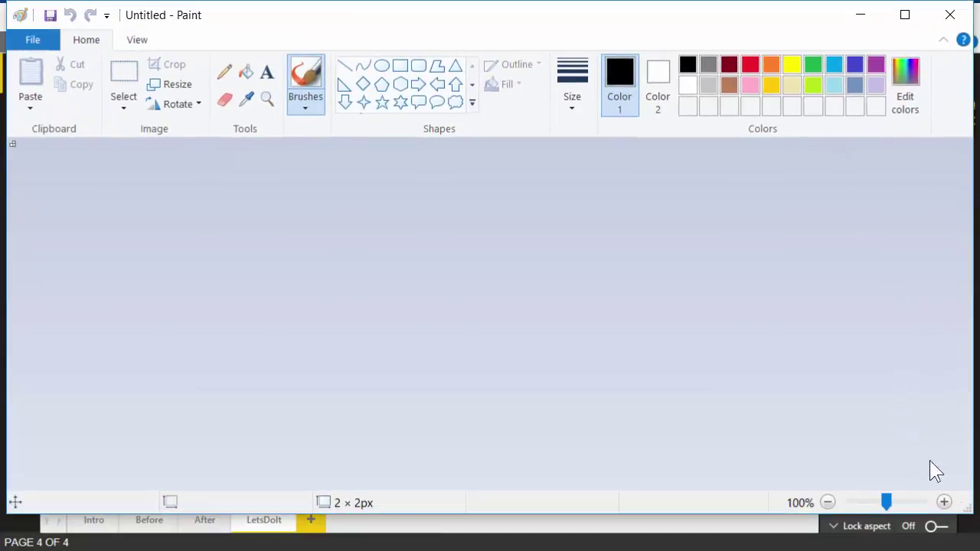
# Step: Set the Paint image size to 2 × 2 pixels in Image Properties
pyautogui.moveTo(969, 510); pyautogui.dragTo(973, 544)
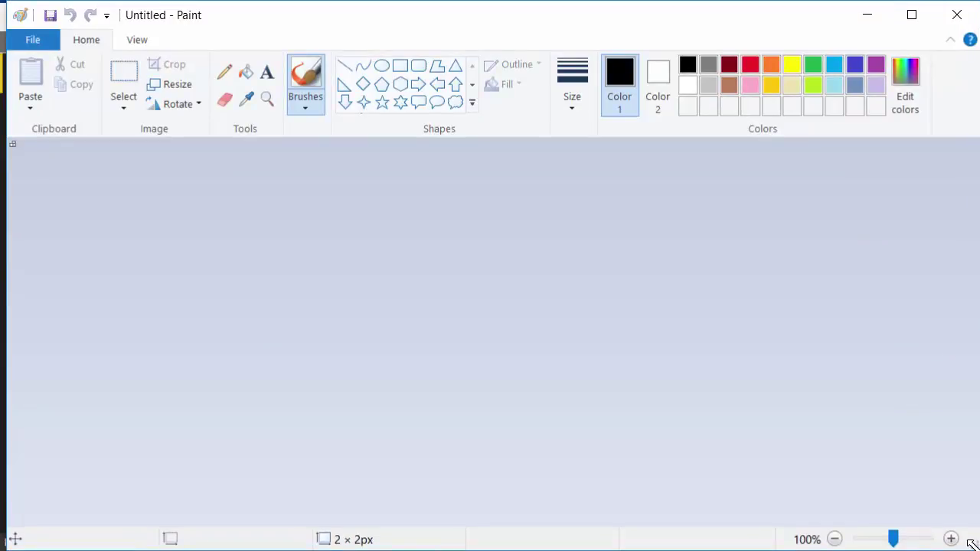
pyautogui.click(33, 41)
pyautogui.click(62, 77)
pyautogui.click(32, 43)
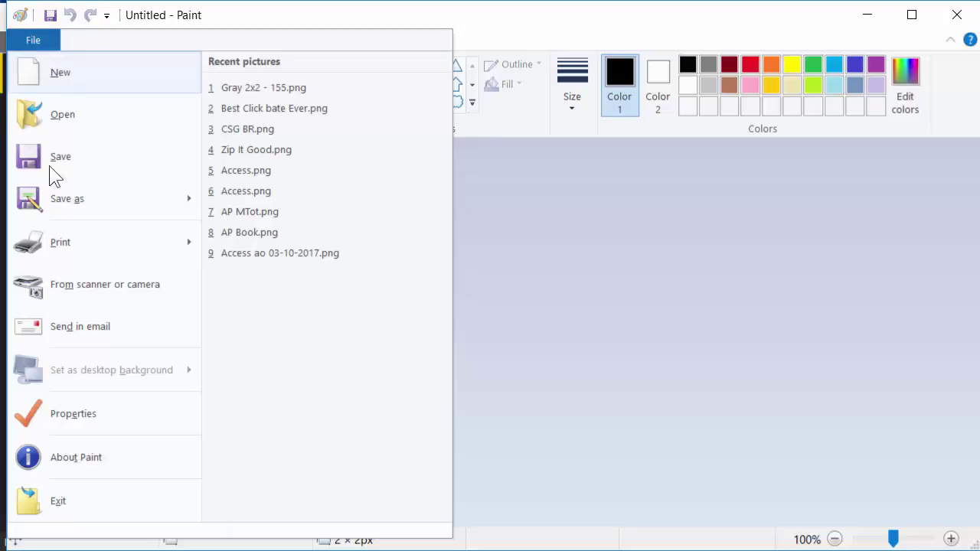
pyautogui.click(74, 413)
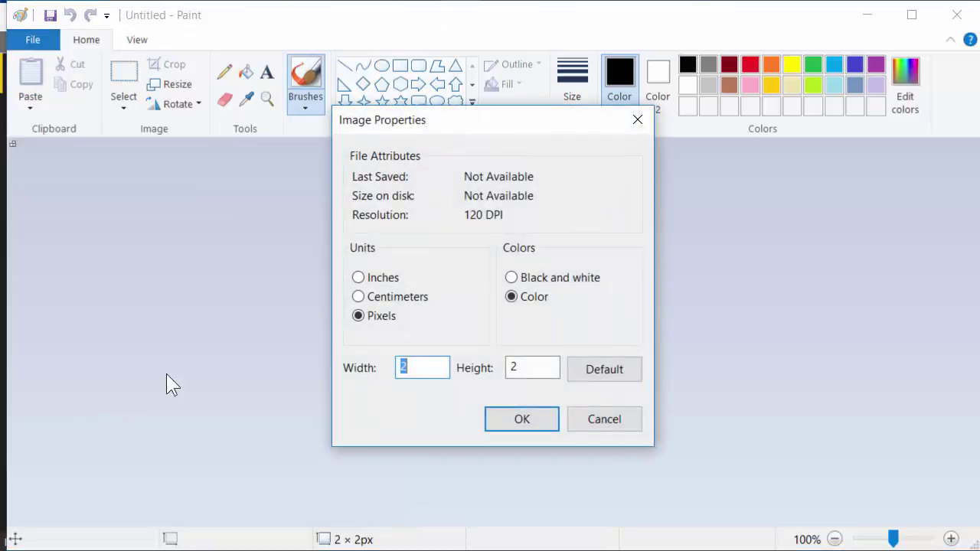
pyautogui.click(366, 316)
pyautogui.doubleClick(414, 365)
pyautogui.write('2')
pyautogui.click(528, 372)
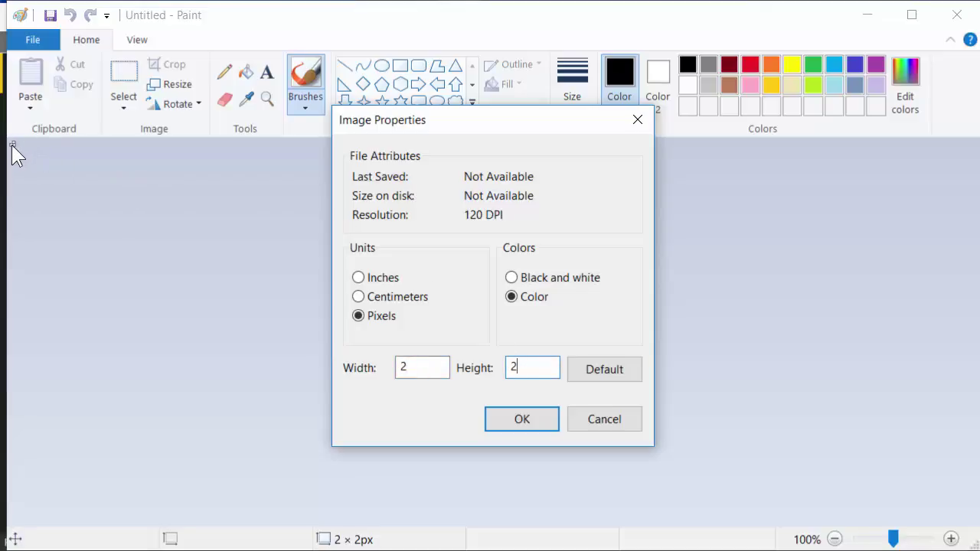
pyautogui.click(516, 414)
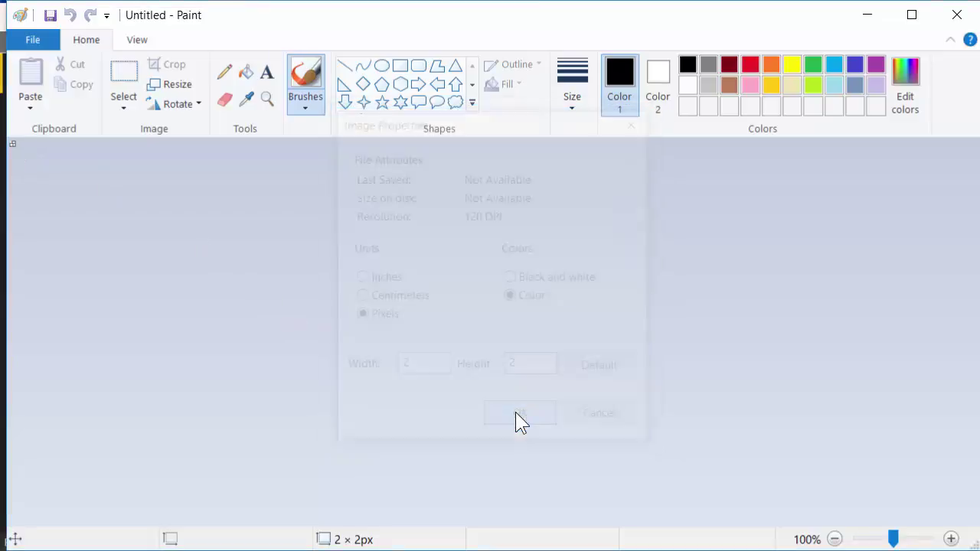
pyautogui.click(152, 44)
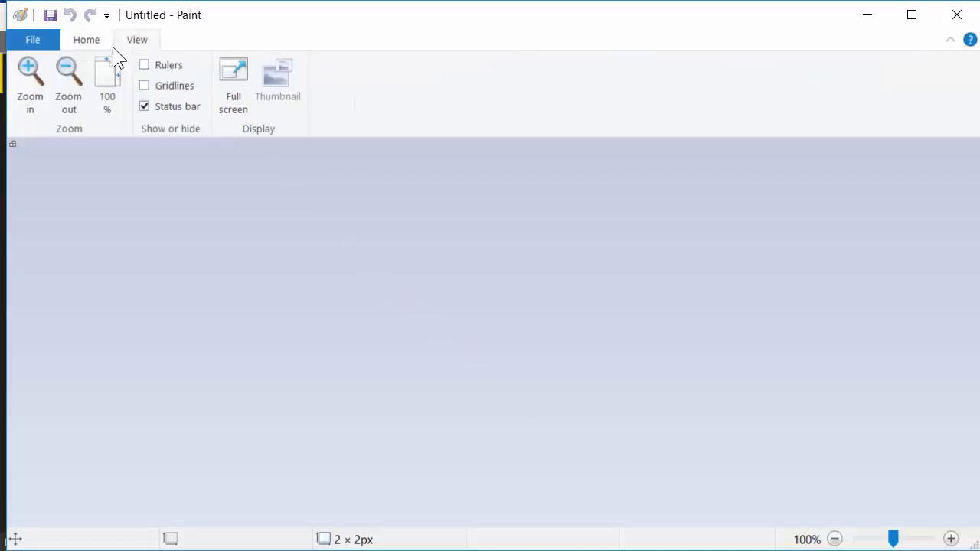
# Step: Zoom the tiny Paint canvas to 800%
pyautogui.doubleClick(36, 75)
pyautogui.doubleClick(36, 73)
pyautogui.doubleClick(36, 73)
pyautogui.click(36, 73)
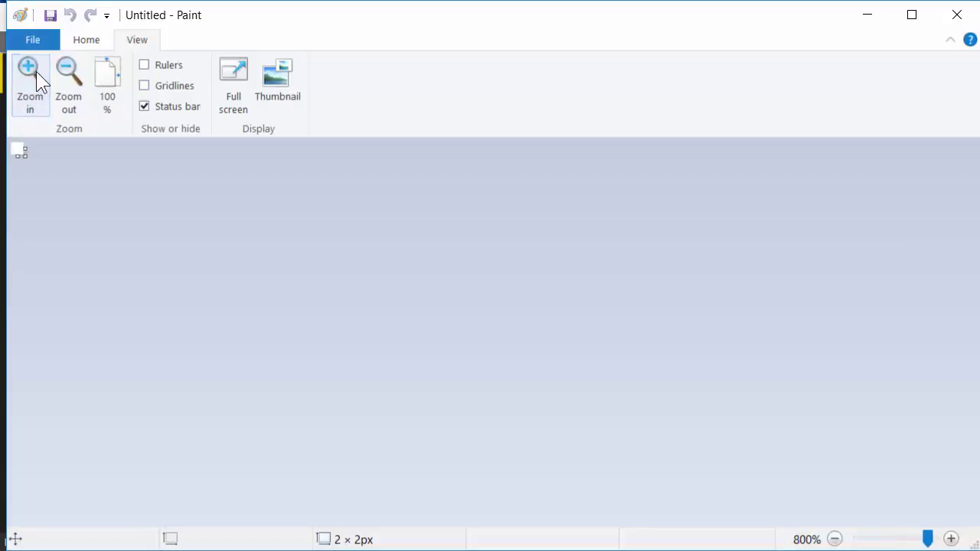
pyautogui.click(83, 42)
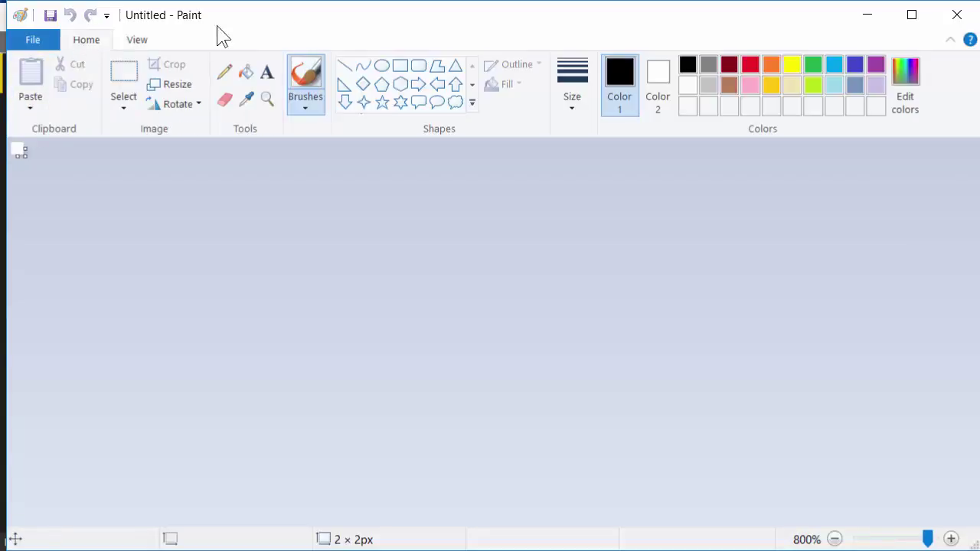
# Step: Define a custom gray in Edit Colors with Red, Green and Blue all 155
pyautogui.click(908, 73)
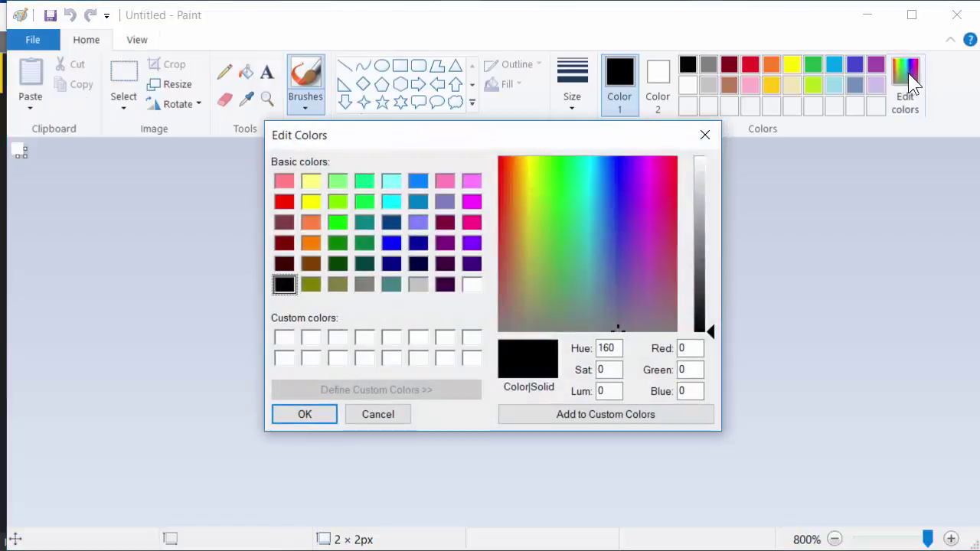
pyautogui.doubleClick(684, 349)
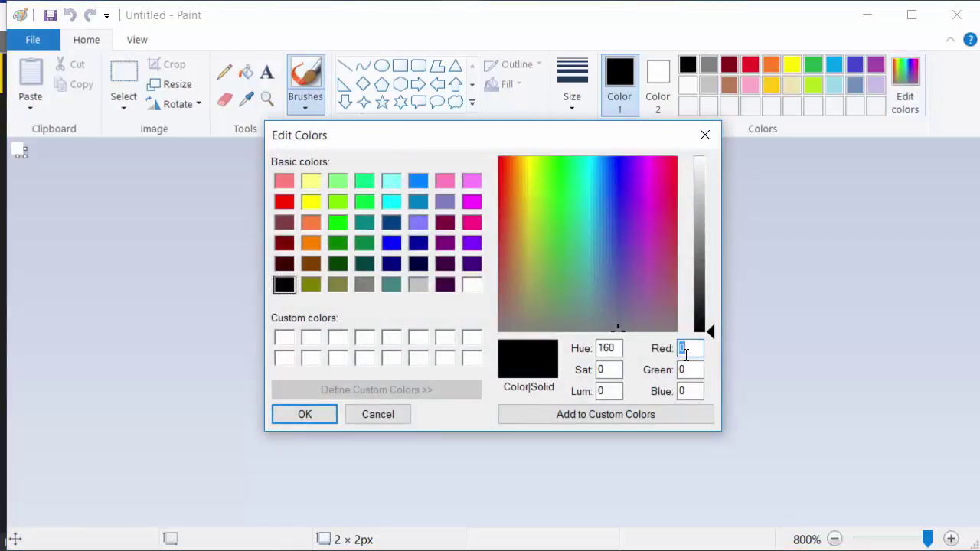
pyautogui.write('155')
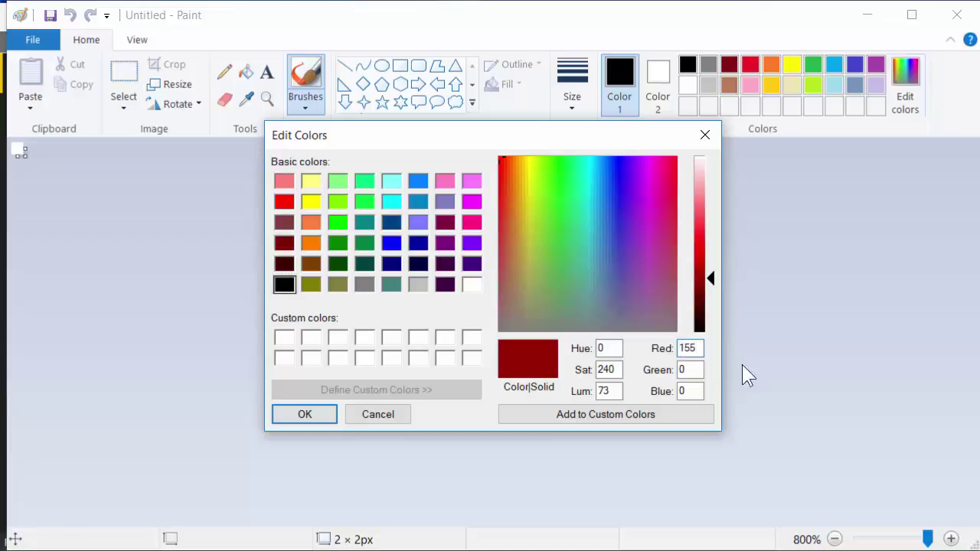
pyautogui.doubleClick(695, 365)
pyautogui.write('55')
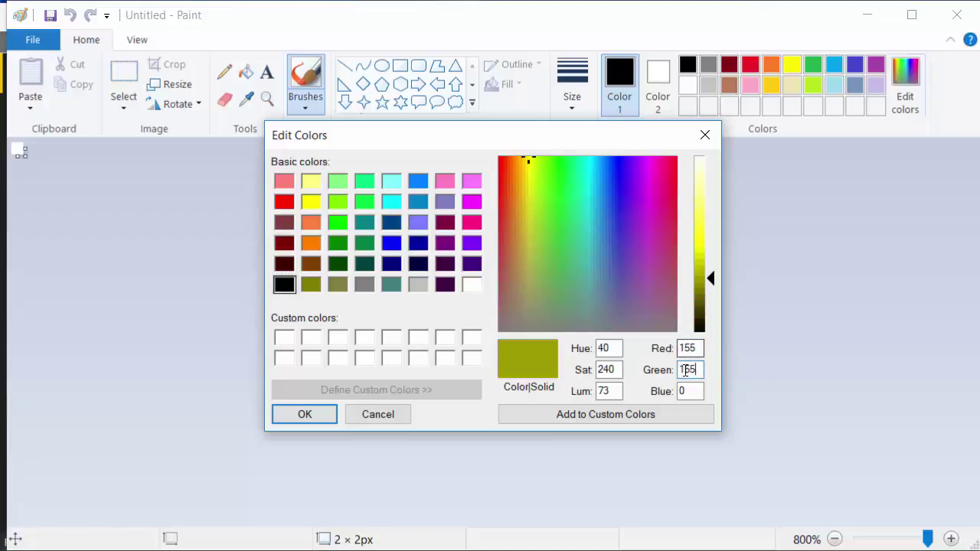
pyautogui.press('Tab')
pyautogui.write('155')
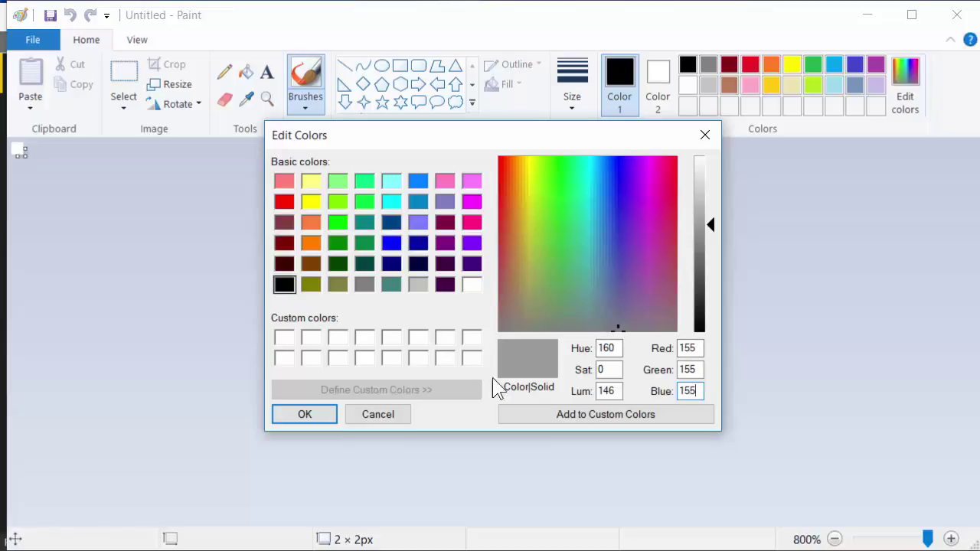
# Step: Add the 155 gray to custom colors and fill the canvas with it
pyautogui.click(520, 410)
pyautogui.click(321, 411)
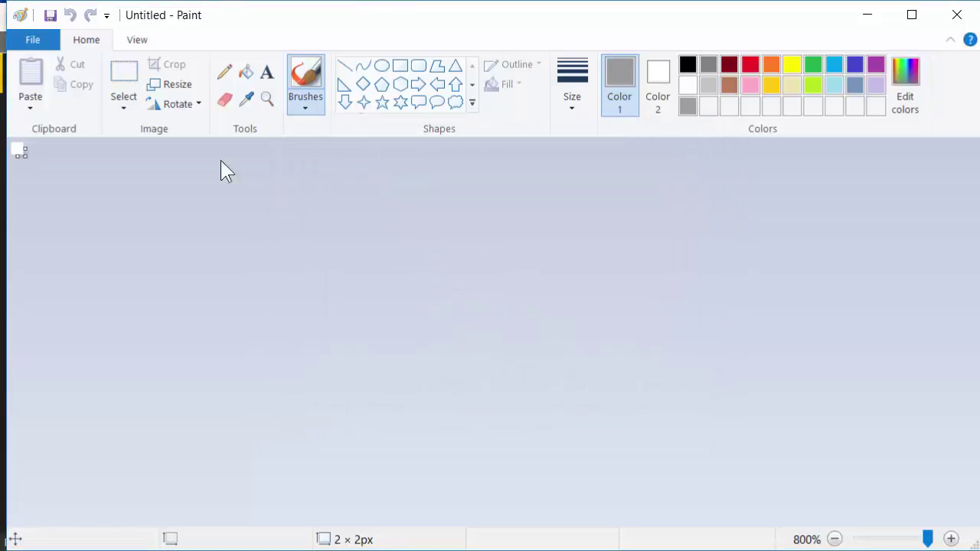
pyautogui.click(245, 72)
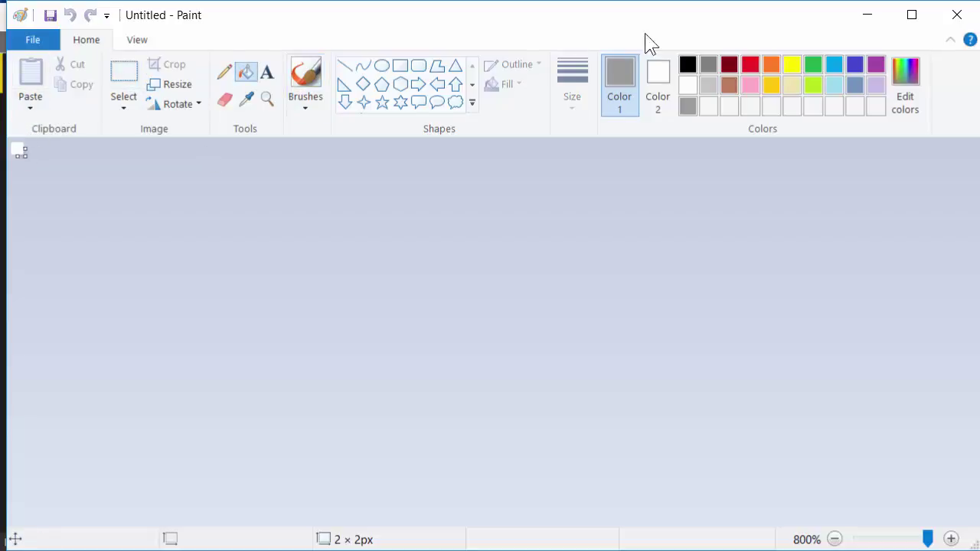
pyautogui.click(20, 151)
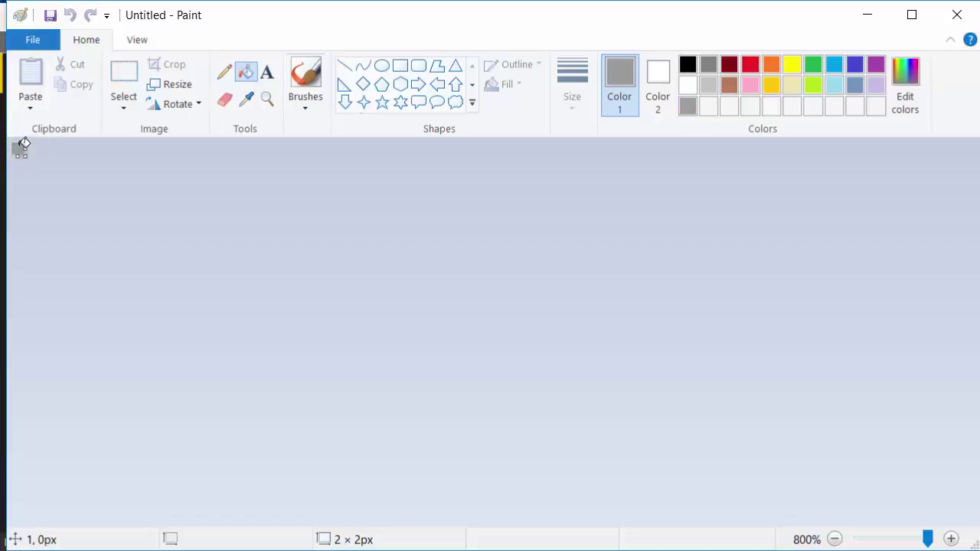
# Step: Save the image as a BMP picture named 'Gray 155 2x2'
pyautogui.click(27, 40)
pyautogui.moveTo(111, 198)
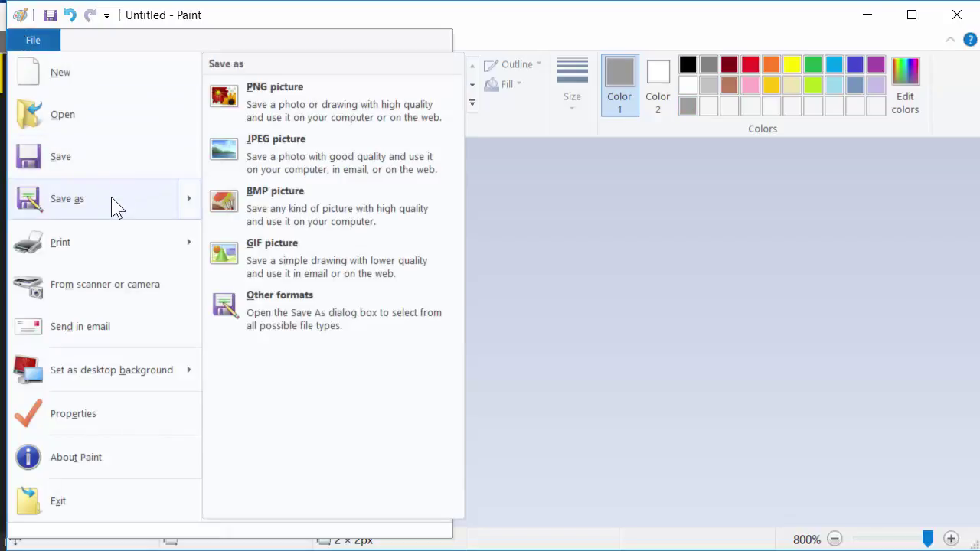
pyautogui.click(298, 211)
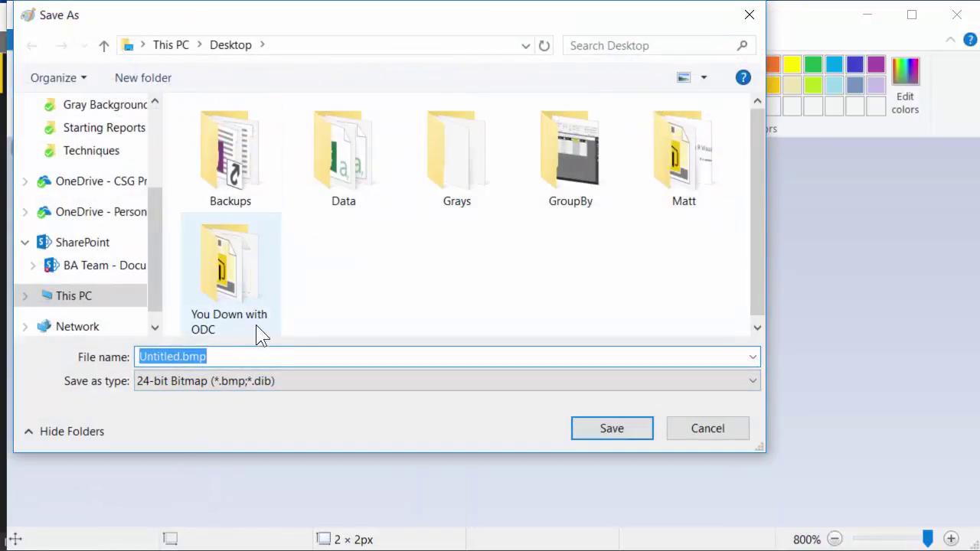
pyautogui.click(264, 352)
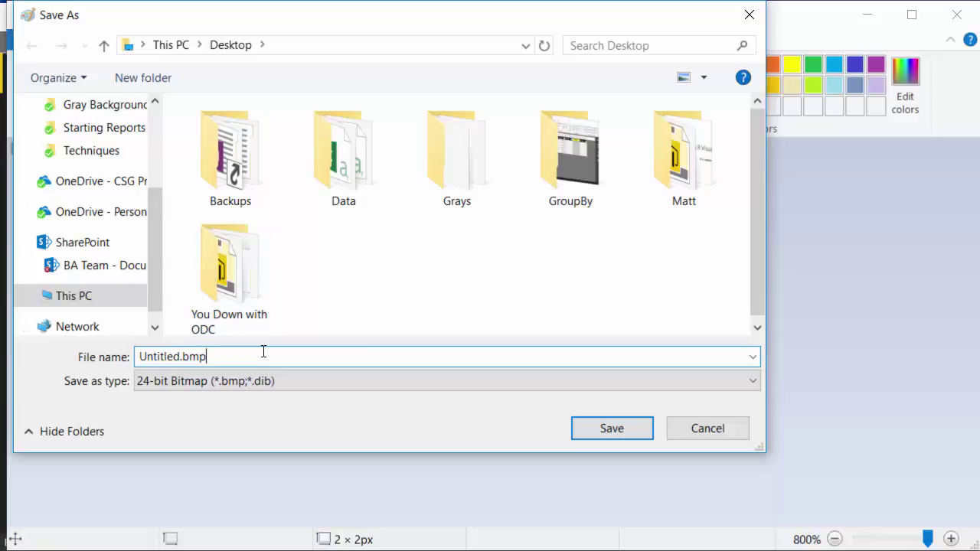
pyautogui.press('Left')
pyautogui.press('Left')
pyautogui.press('Left')
pyautogui.press('Left')
pyautogui.hotkey('shift', 'Left')
pyautogui.hotkey('shift', 'Left')
pyautogui.hotkey('shift', 'Left')
pyautogui.hotkey('shift', 'Left')
pyautogui.hotkey('shift', 'Left')
pyautogui.hotkey('shift', 'Left')
pyautogui.hotkey('shift', 'Left')
pyautogui.hotkey('shift', 'Left')
pyautogui.write('Gray')
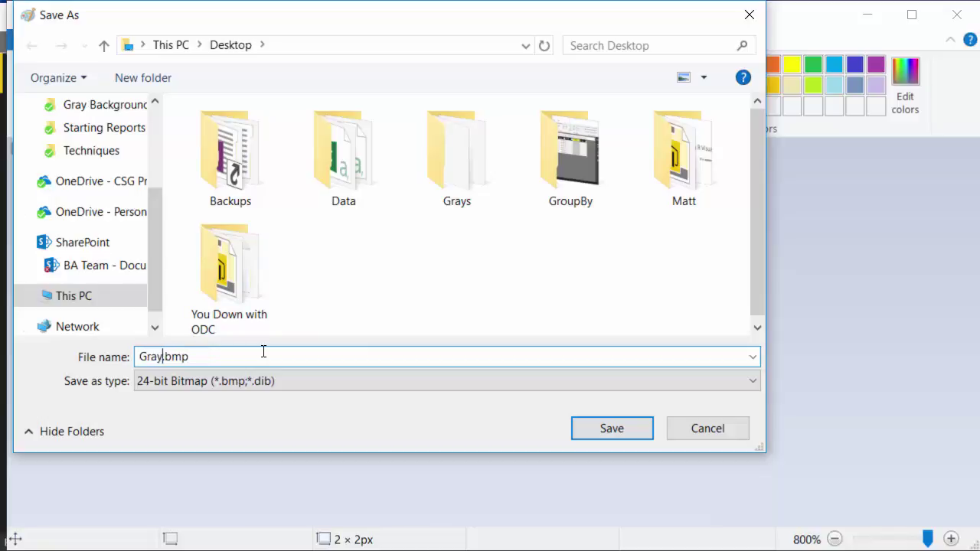
pyautogui.write(' 155 2x2')
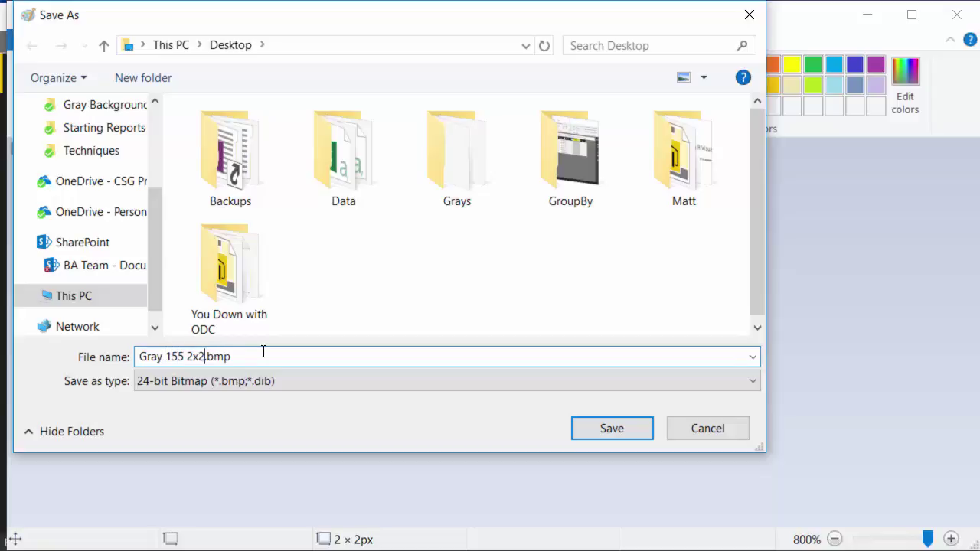
pyautogui.press('Return')
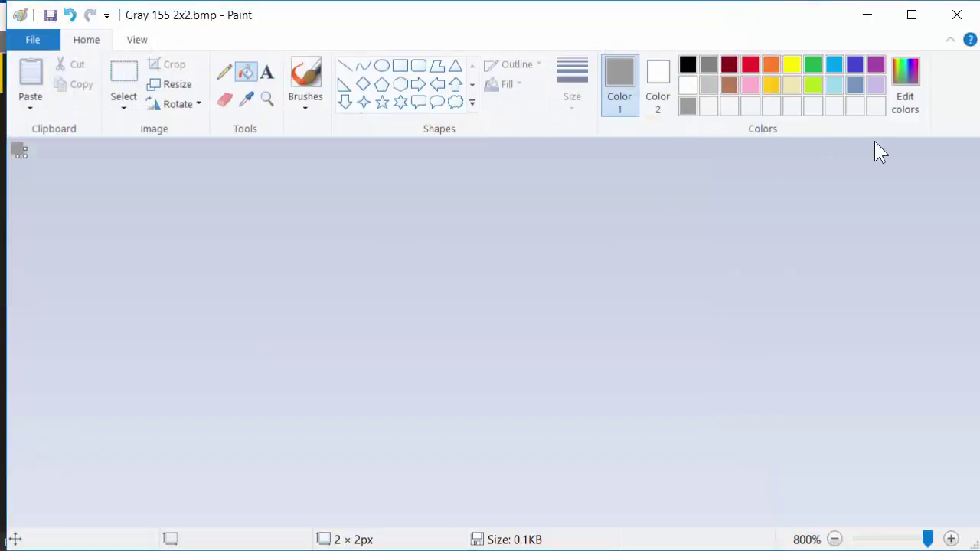
# Step: Load Gray 155 2x2.bmp from the Desktop as the revenue line chart's plot area image
pyautogui.click(876, 23)
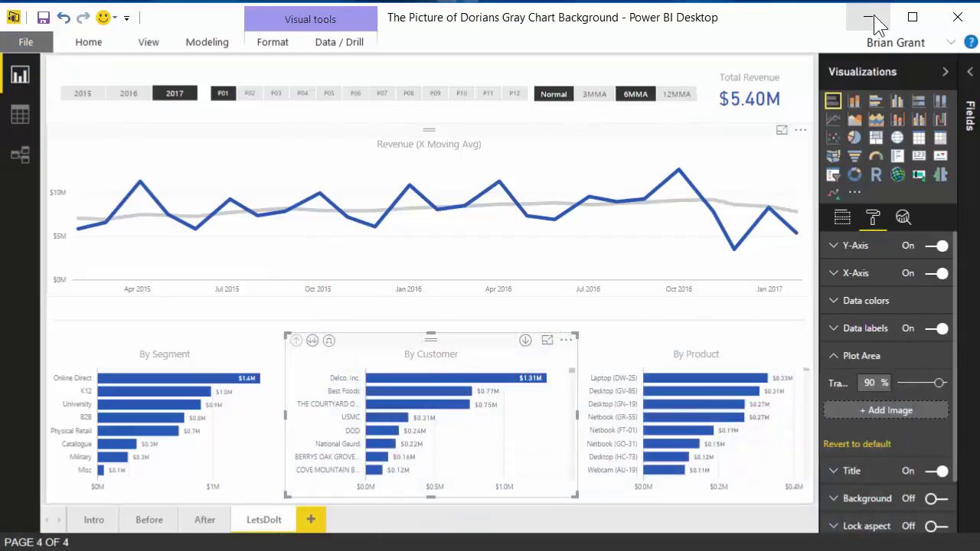
pyautogui.click(522, 149)
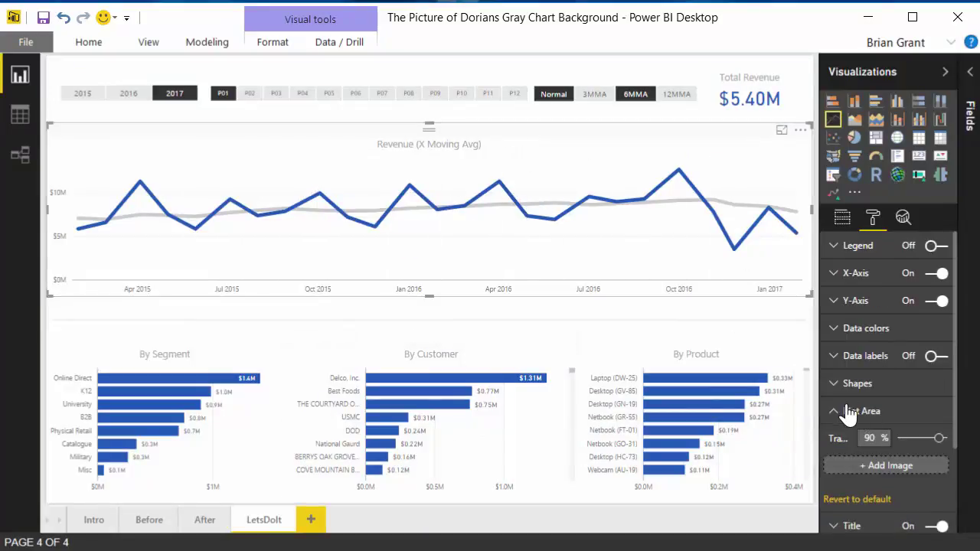
pyautogui.click(873, 470)
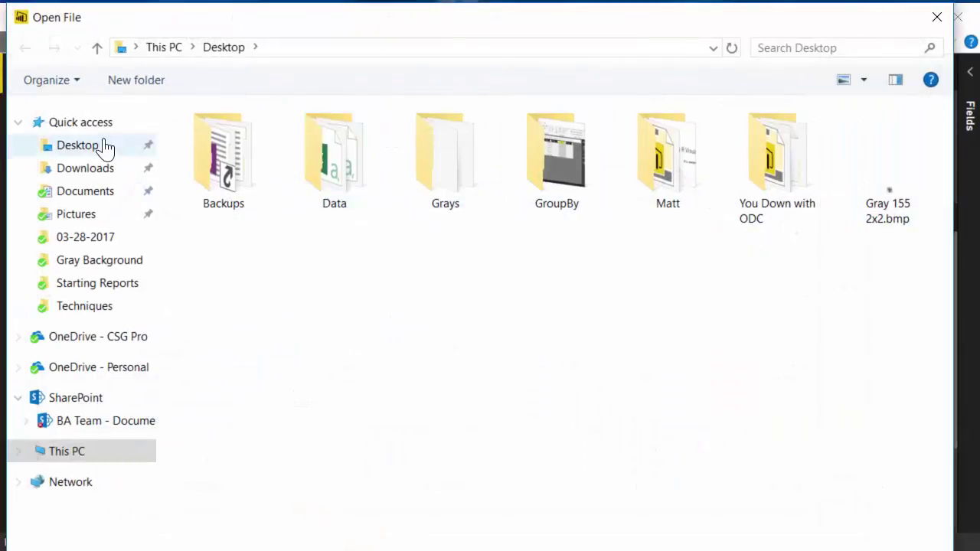
pyautogui.click(101, 145)
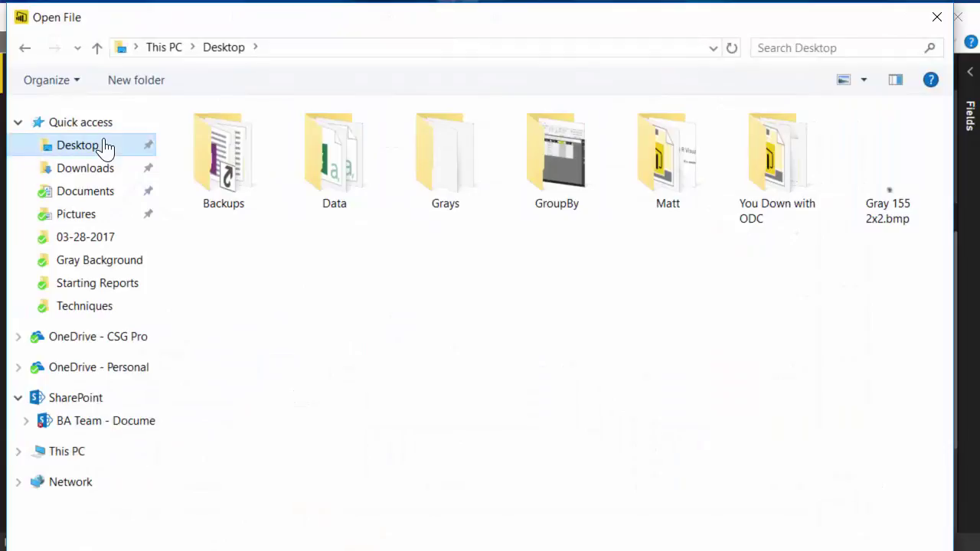
pyautogui.click(868, 172)
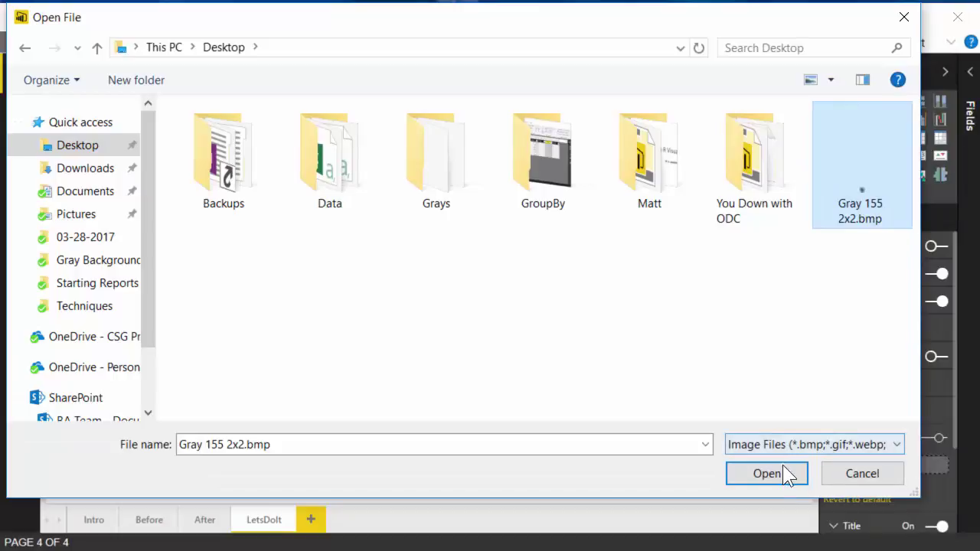
pyautogui.click(766, 474)
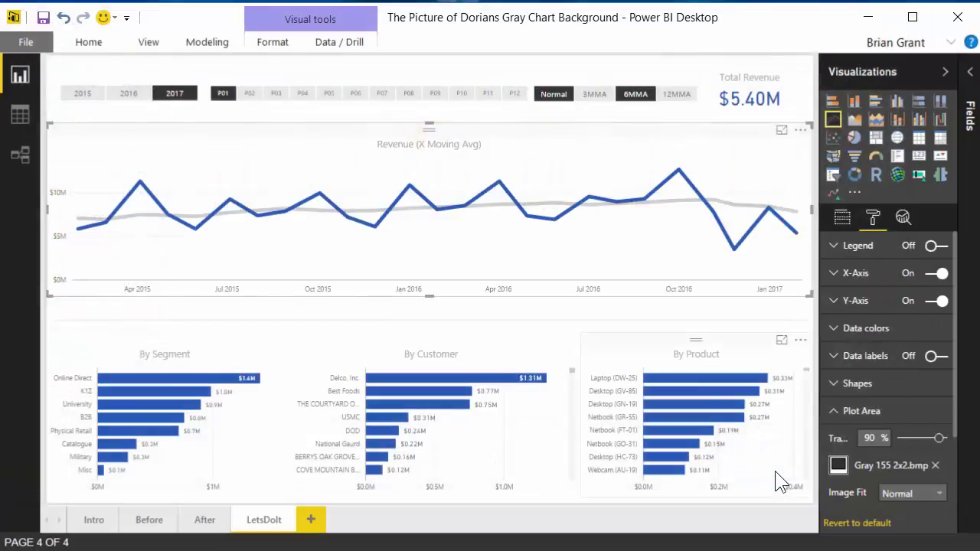
# Step: Change the plot area Image Fit from Normal to Fit
pyautogui.moveTo(468, 220)
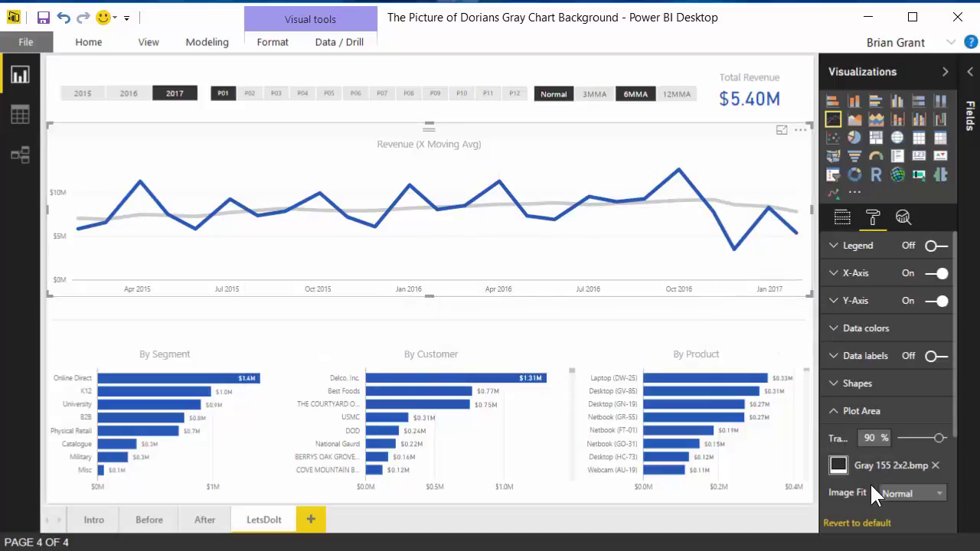
pyautogui.click(915, 496)
pyautogui.click(920, 527)
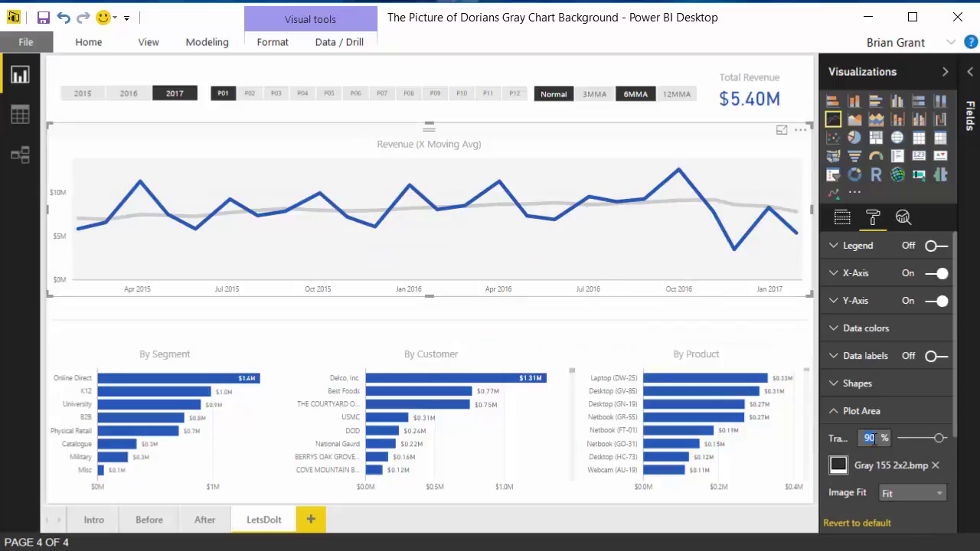
# Step: Adjust the Revenue line chart's plot-area image transparency from 80 with the arrow keys, ending at 68%
pyautogui.write('0')
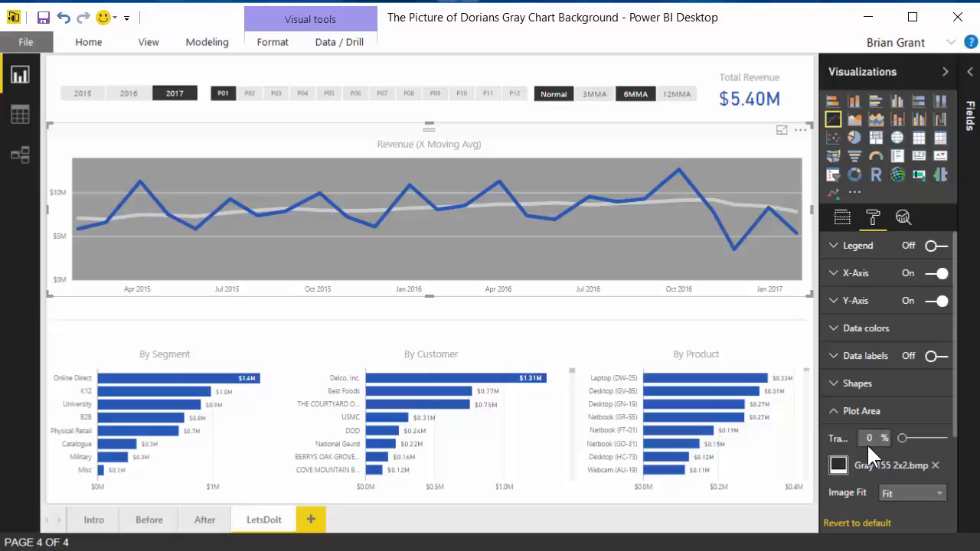
pyautogui.doubleClick(872, 438)
pyautogui.write('80')
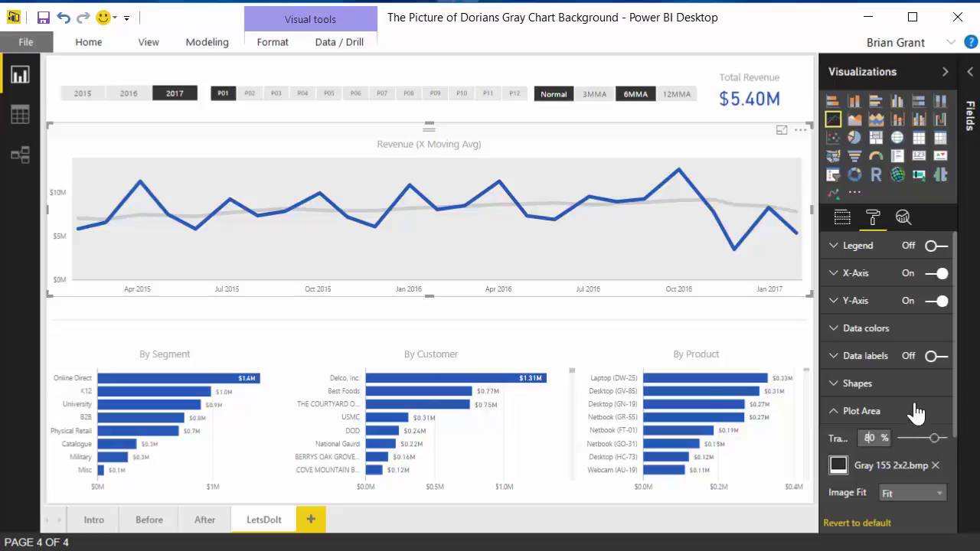
pyautogui.press('Up')
pyautogui.press('Up')
pyautogui.press('Up')
pyautogui.press('Up')
pyautogui.press('Up')
pyautogui.press('Up')
pyautogui.press('Up')
pyautogui.press('Up')
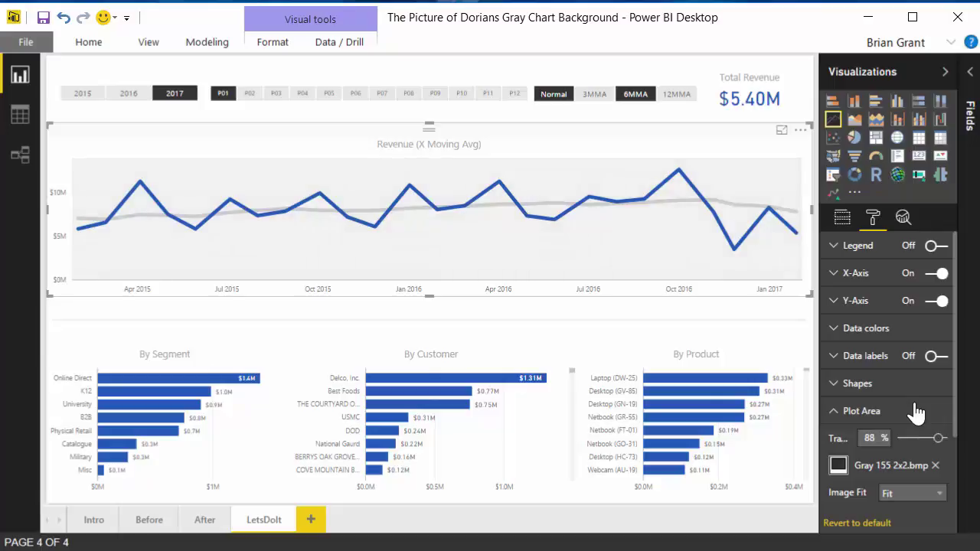
pyautogui.press('Up')
pyautogui.press('Up')
pyautogui.press('Up')
pyautogui.press('Up')
pyautogui.press('Up')
pyautogui.press('Up')
pyautogui.press('Up')
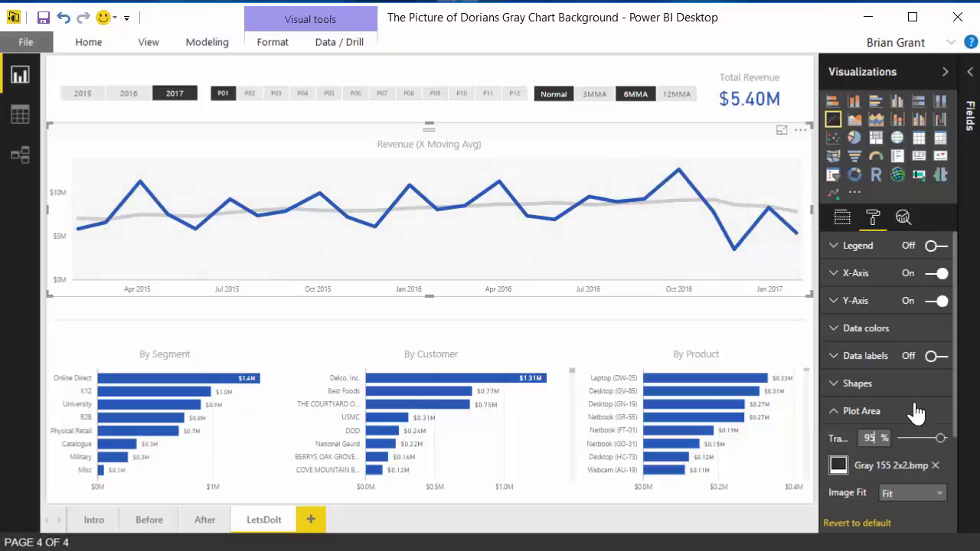
pyautogui.press('Down')
pyautogui.press('Down')
pyautogui.press('Down')
pyautogui.press('Down')
pyautogui.press('Down')
pyautogui.press('Down')
pyautogui.press('Down')
pyautogui.press('Down')
pyautogui.press('Down')
pyautogui.press('Down')
pyautogui.press('Down')
pyautogui.press('Down')
pyautogui.press('Down')
pyautogui.press('Down')
pyautogui.press('Down')
pyautogui.press('Down')
pyautogui.press('Down')
pyautogui.press('Down')
pyautogui.press('Down')
pyautogui.press('Down')
pyautogui.press('Down')
pyautogui.press('Down')
pyautogui.press('Down')
pyautogui.press('Down')
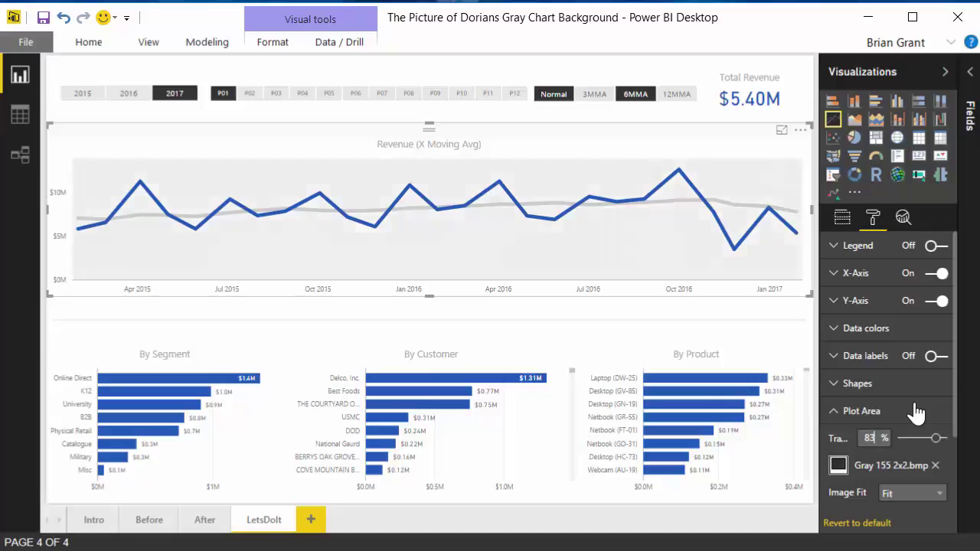
pyautogui.press('Down')
pyautogui.press('Down')
pyautogui.press('Down')
pyautogui.press('Down')
pyautogui.press('Down')
pyautogui.press('Down')
pyautogui.press('Down')
pyautogui.press('Down')
pyautogui.press('Down')
pyautogui.press('Down')
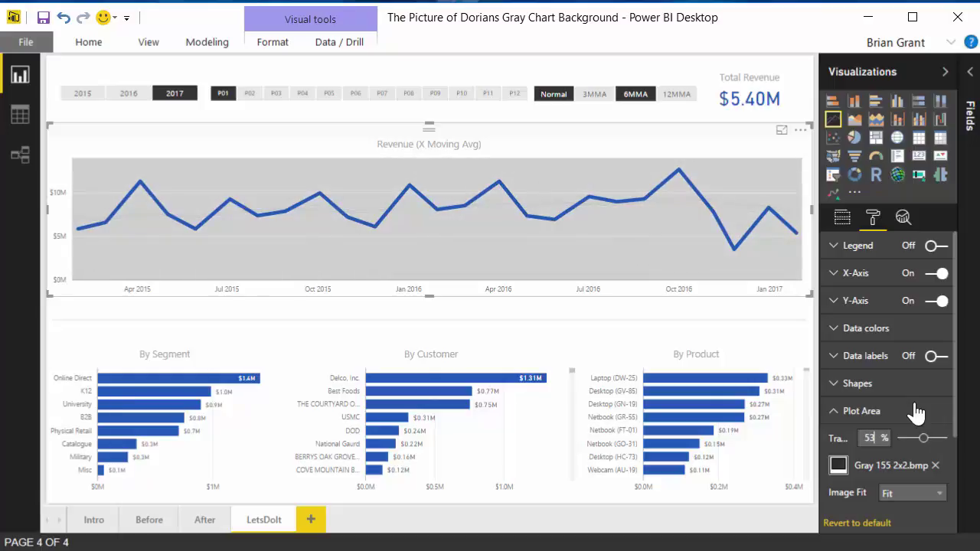
pyautogui.press('Up')
pyautogui.press('Up')
pyautogui.press('Up')
pyautogui.press('Up')
pyautogui.press('Up')
pyautogui.press('Up')
pyautogui.press('Up')
pyautogui.press('Up')
pyautogui.press('Up')
pyautogui.press('Up')
pyautogui.press('Up')
pyautogui.press('Up')
pyautogui.press('Up')
pyautogui.press('Up')
pyautogui.press('Up')
pyautogui.press('Up')
pyautogui.press('Up')
pyautogui.press('Up')
pyautogui.press('Up')
pyautogui.press('Up')
pyautogui.press('Up')
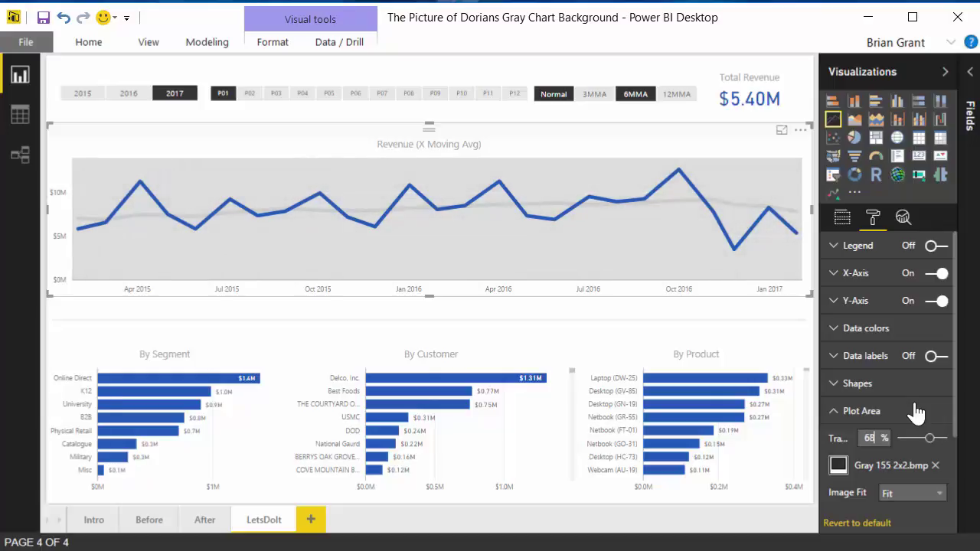
pyautogui.press('Up')
pyautogui.press('Up')
pyautogui.press('Up')
pyautogui.press('Up')
pyautogui.press('Up')
pyautogui.press('Up')
pyautogui.press('Up')
pyautogui.press('Up')
pyautogui.press('Up')
pyautogui.press('Up')
pyautogui.press('Up')
pyautogui.press('Up')
pyautogui.press('Up')
pyautogui.press('Up')
pyautogui.press('Up')
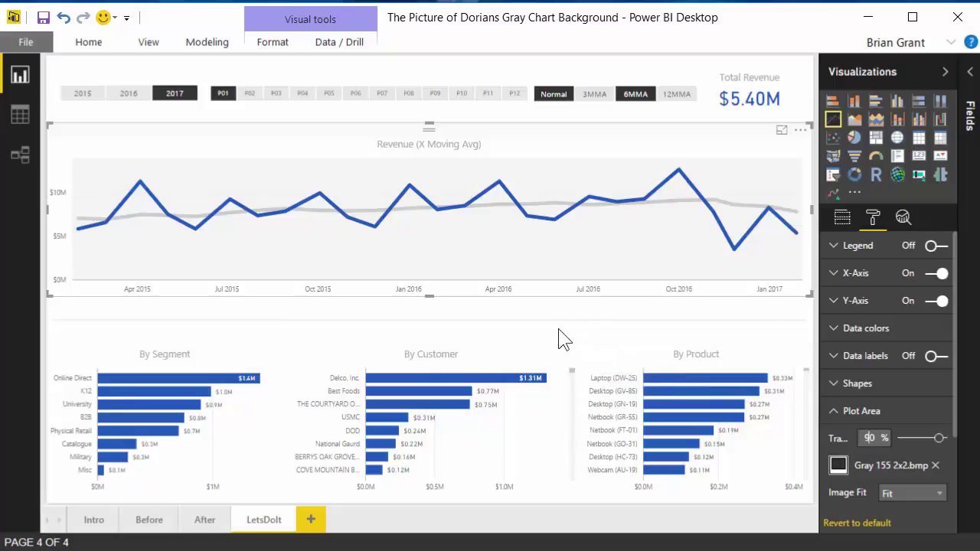
# Step: Load Gray 155 2x2.bmp as the By Segment chart's plot-area image, with Image Fit set to Fit
pyautogui.click(162, 350)
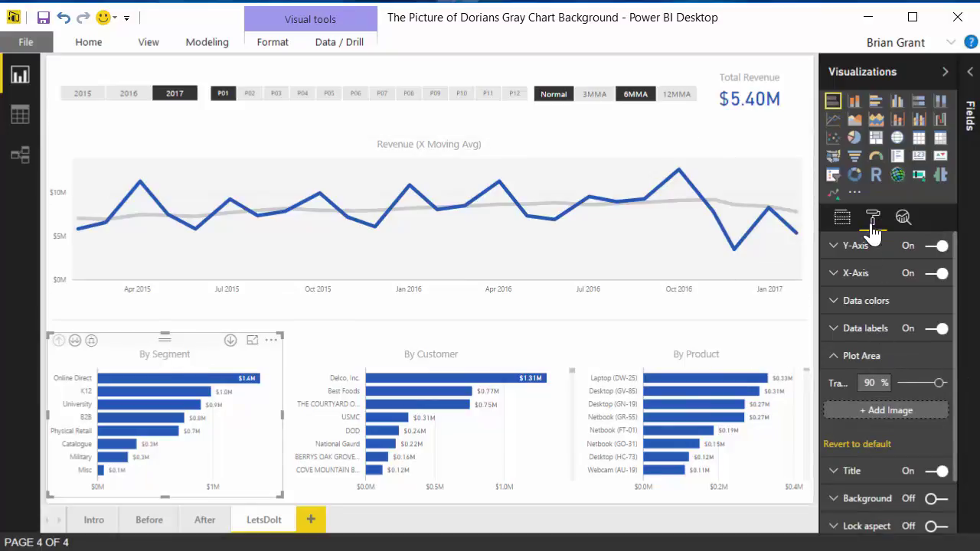
pyautogui.click(873, 418)
pyautogui.click(847, 153)
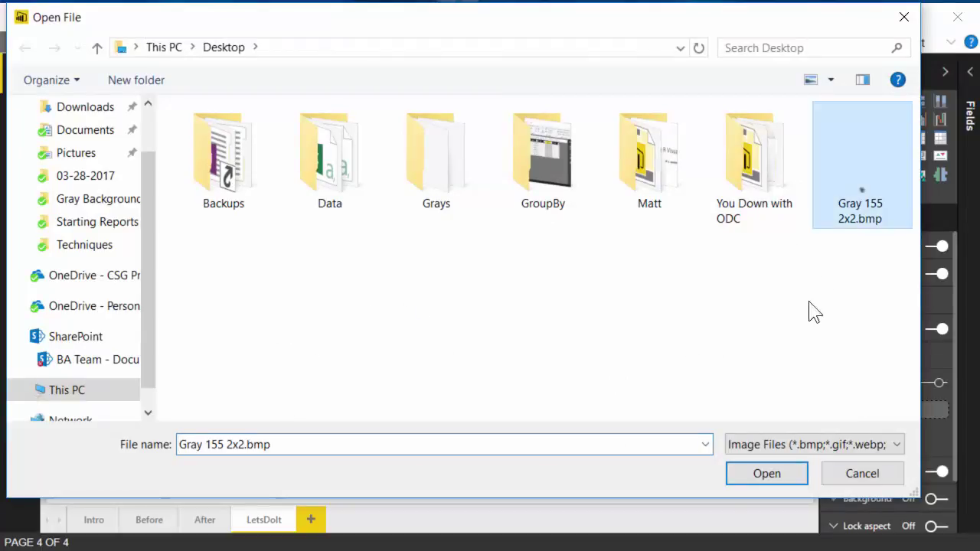
pyautogui.click(771, 469)
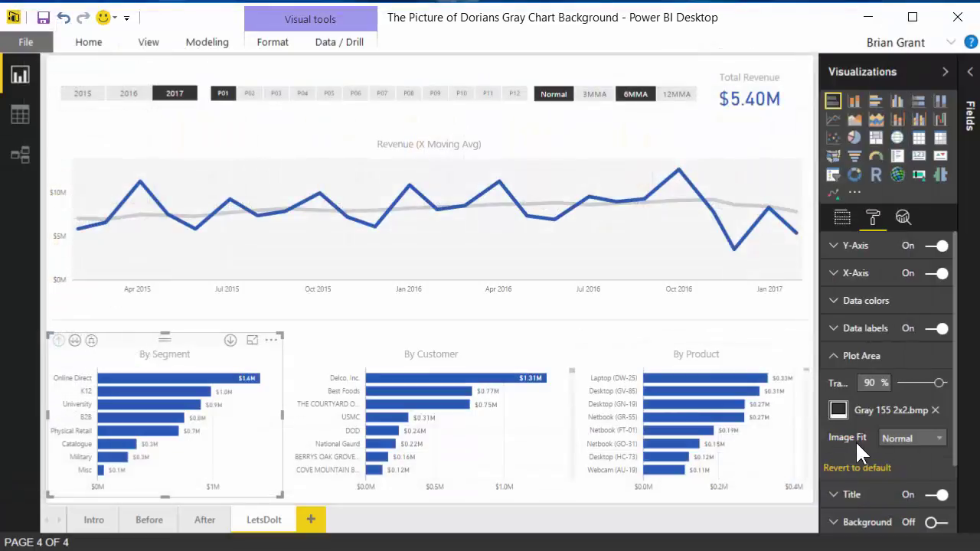
pyautogui.click(901, 448)
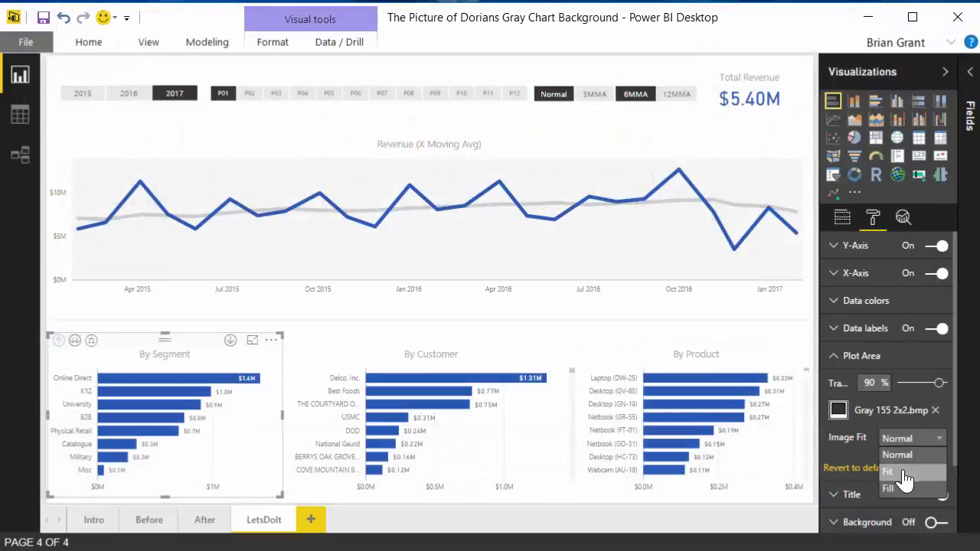
pyautogui.click(904, 479)
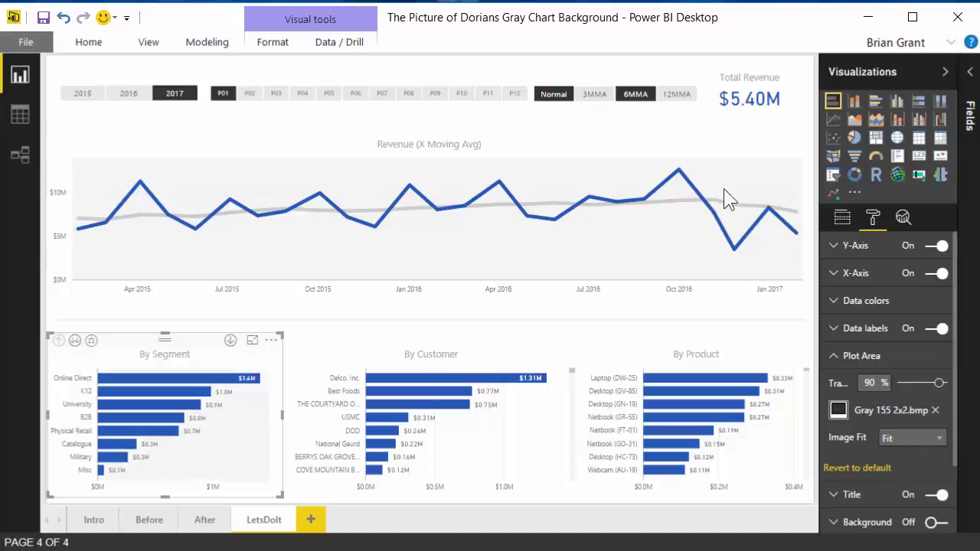
pyautogui.click(695, 149)
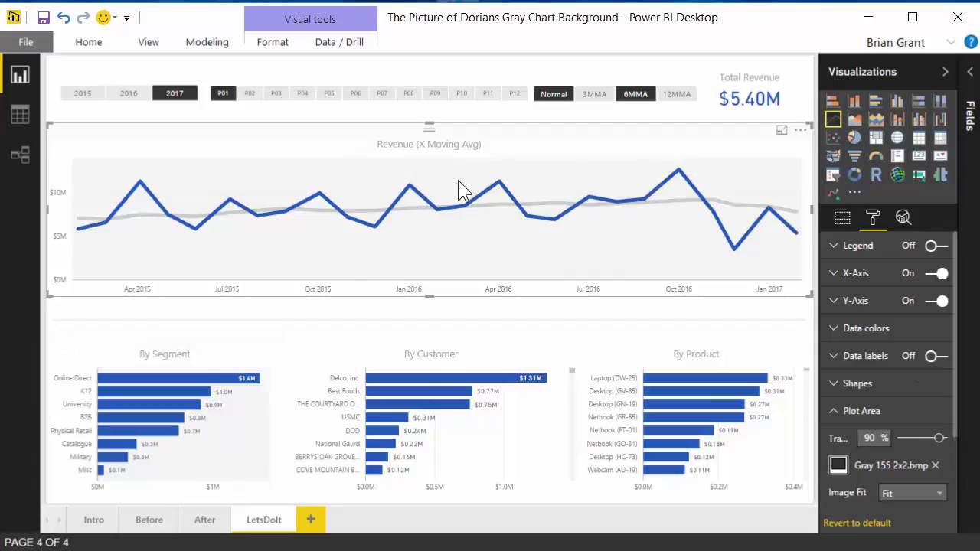
pyautogui.click(218, 352)
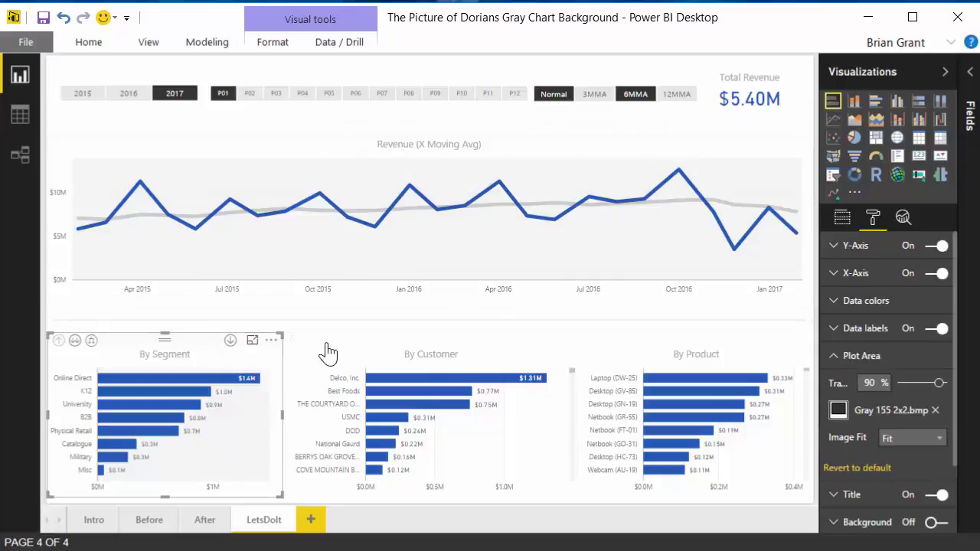
# Step: Give the By Customer bar chart a Gray 155 2x2.bmp plot-area image with Image Fit set to Fit
pyautogui.click(356, 354)
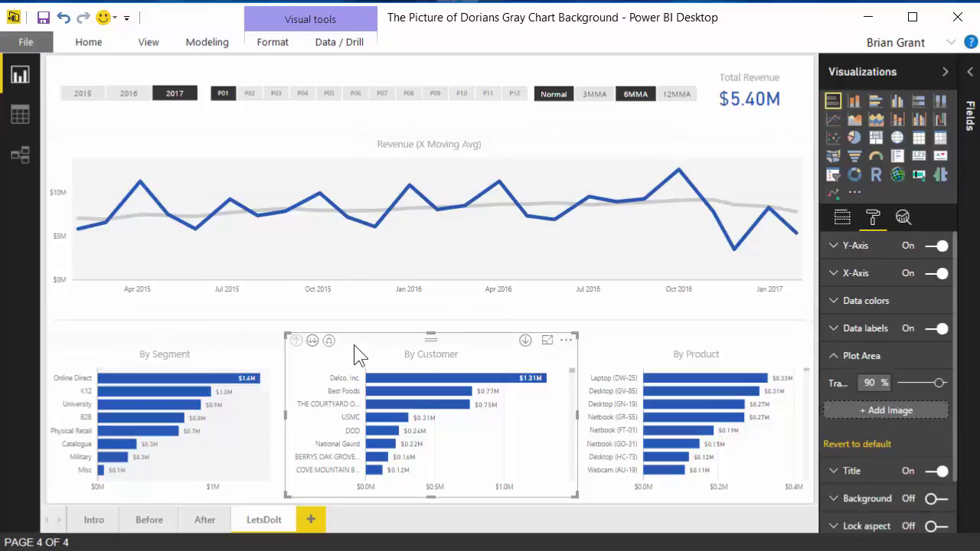
pyautogui.click(870, 410)
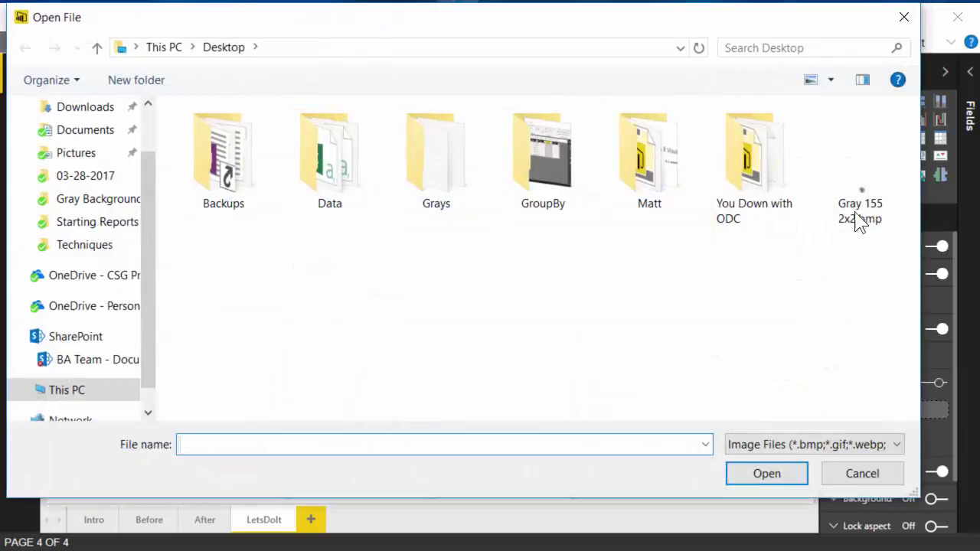
pyautogui.click(857, 189)
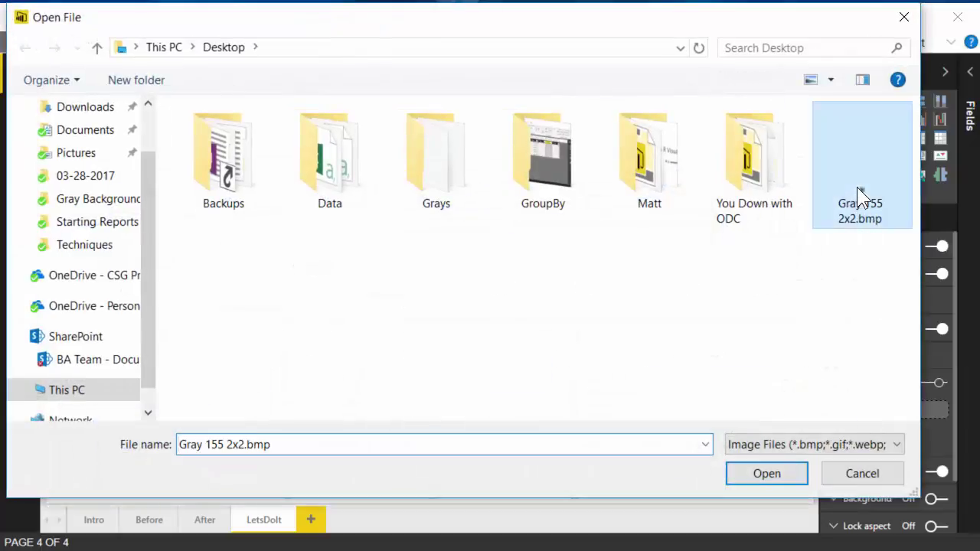
pyautogui.click(767, 477)
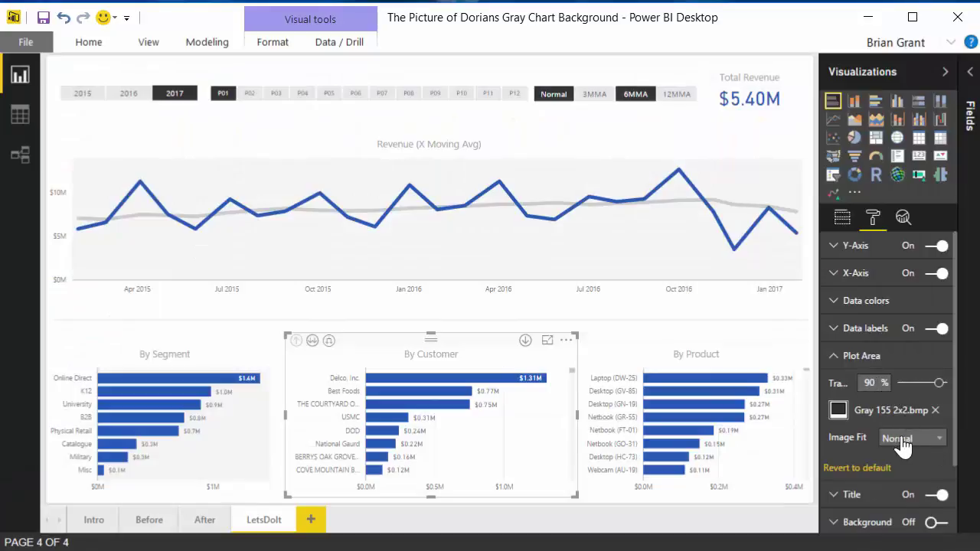
pyautogui.click(904, 442)
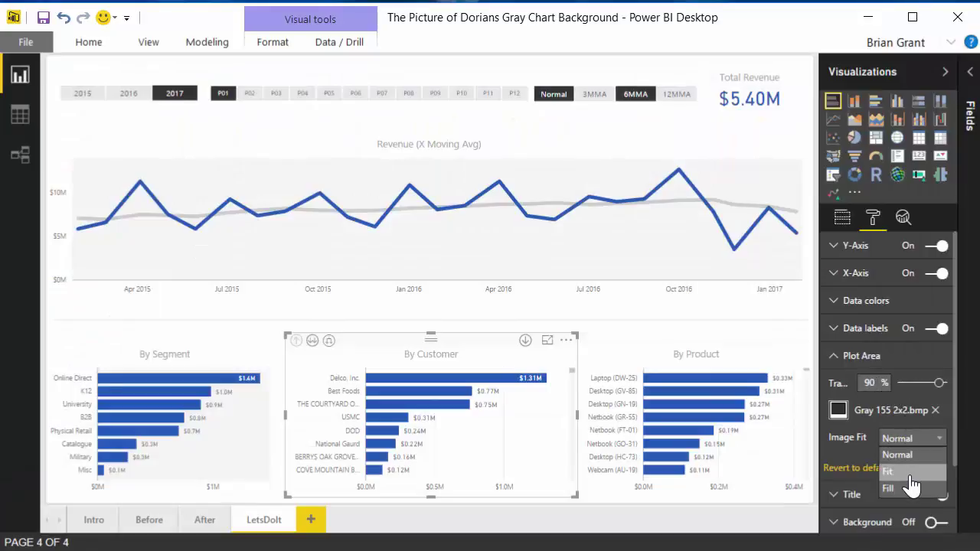
pyautogui.click(911, 473)
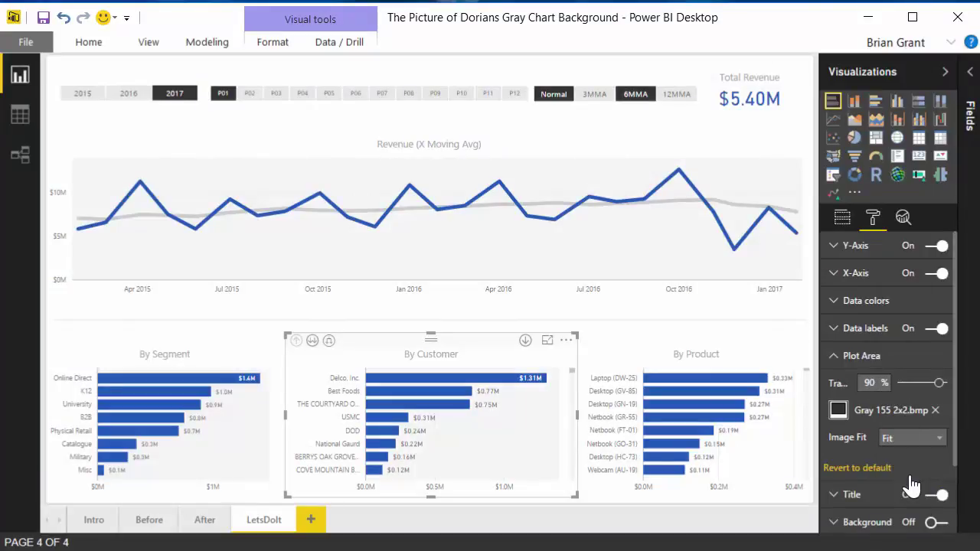
# Step: Give the By Product bar chart the same fitted Gray 155 2x2.bmp plot-area image
pyautogui.click(712, 341)
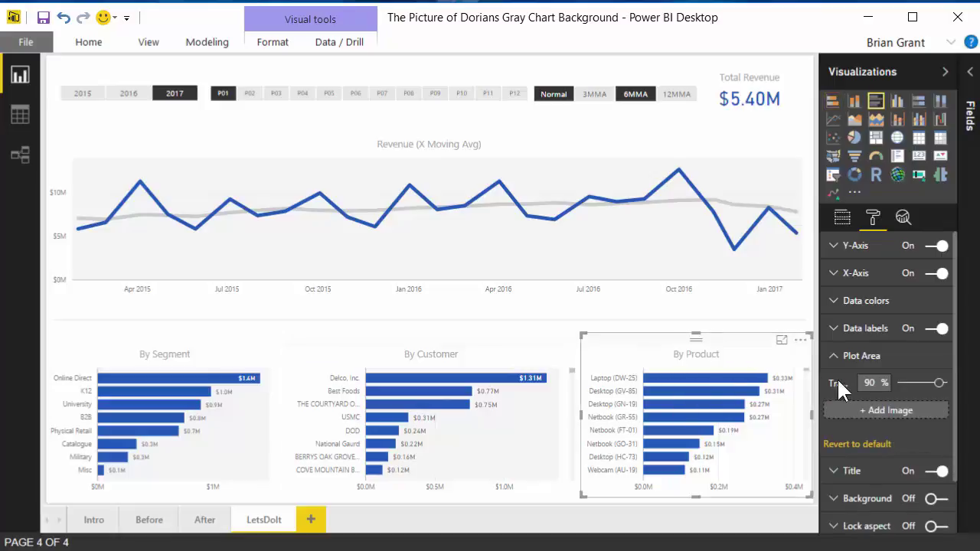
pyautogui.click(866, 412)
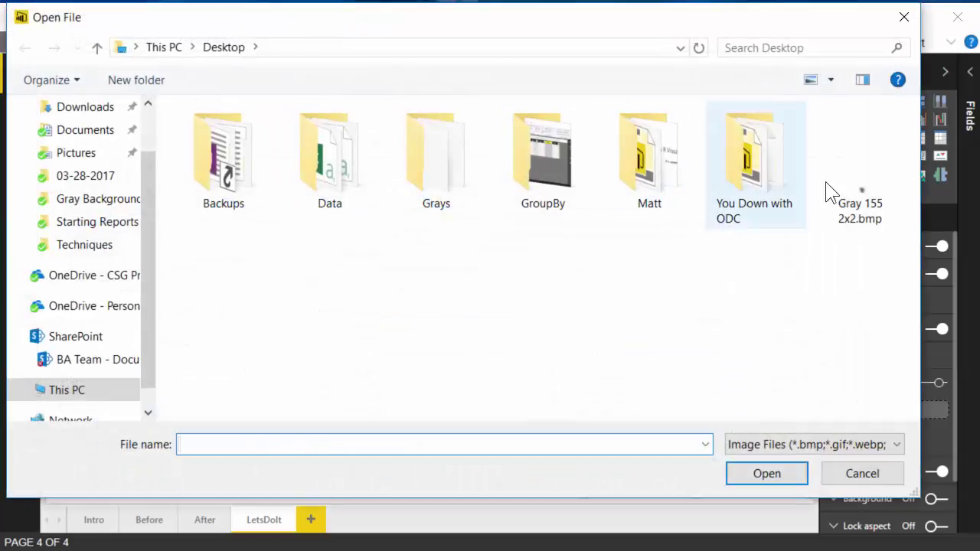
pyautogui.click(841, 184)
pyautogui.click(764, 468)
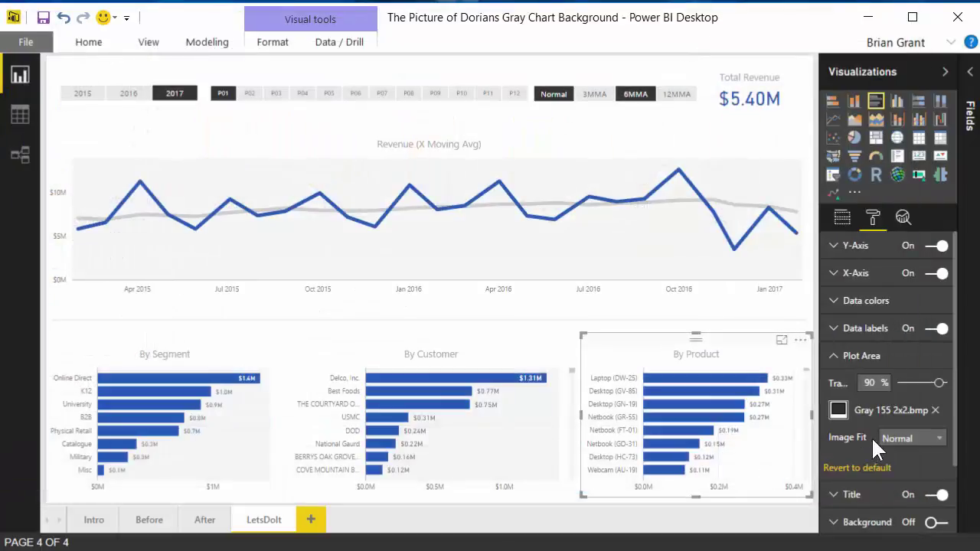
pyautogui.click(915, 438)
pyautogui.click(913, 475)
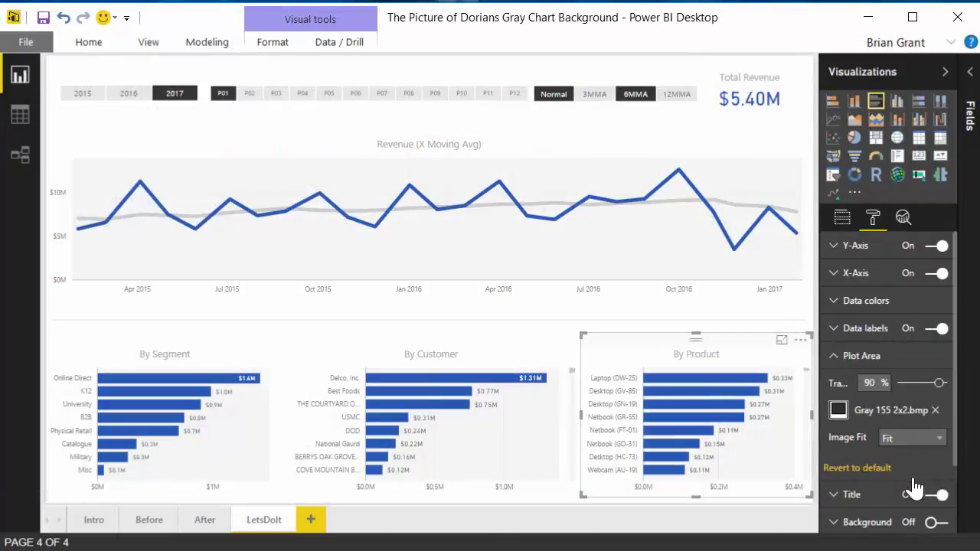
# Step: Lower the By Customer chart's plot-area image transparency to 85% so its gray backdrop is slightly darker
pyautogui.click(814, 176)
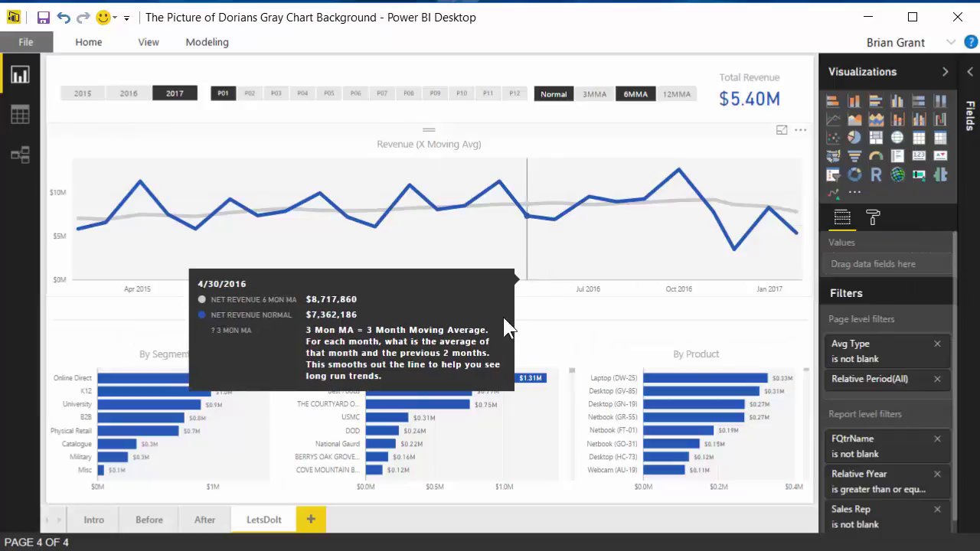
pyautogui.click(501, 356)
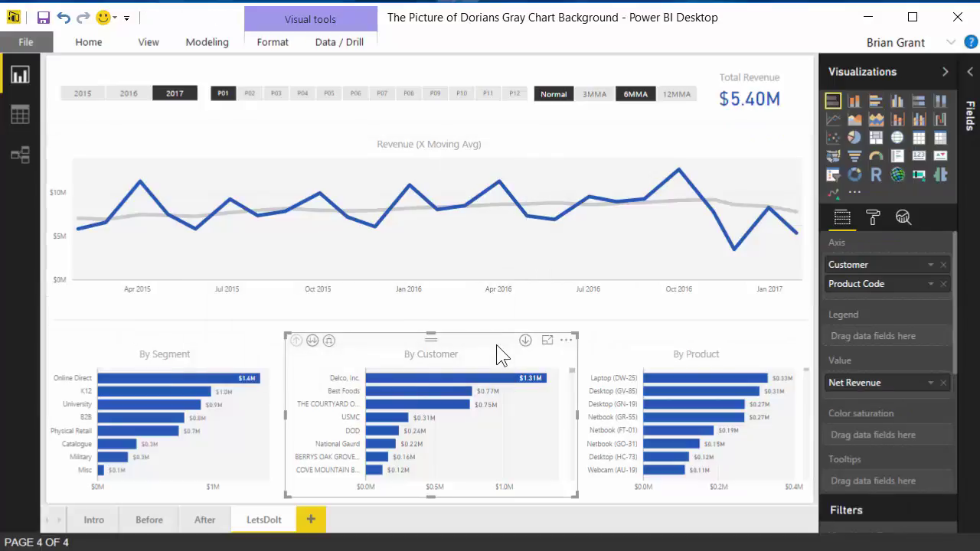
pyautogui.click(874, 220)
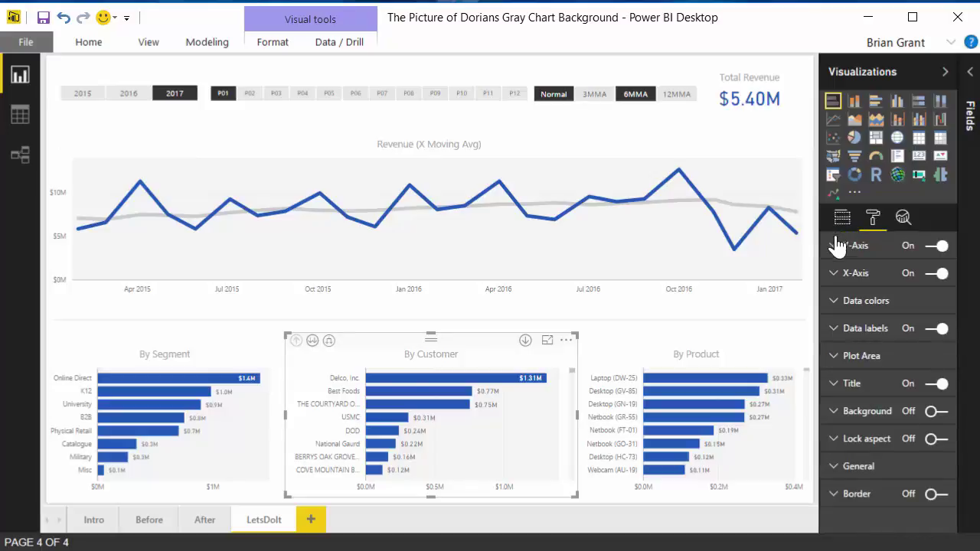
pyautogui.click(834, 358)
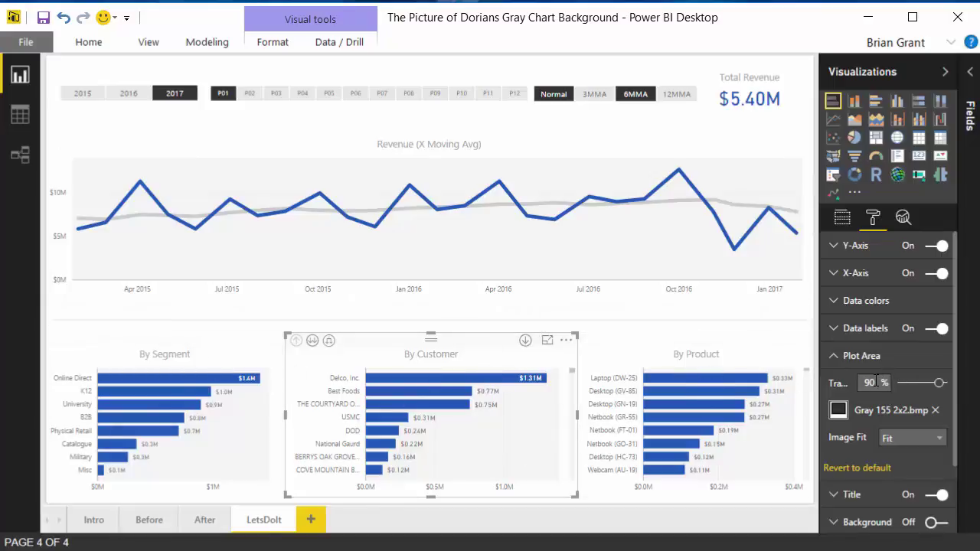
pyautogui.press('Down')
pyautogui.press('Down')
pyautogui.press('Down')
pyautogui.press('Down')
pyautogui.press('Down')
pyautogui.press('Down')
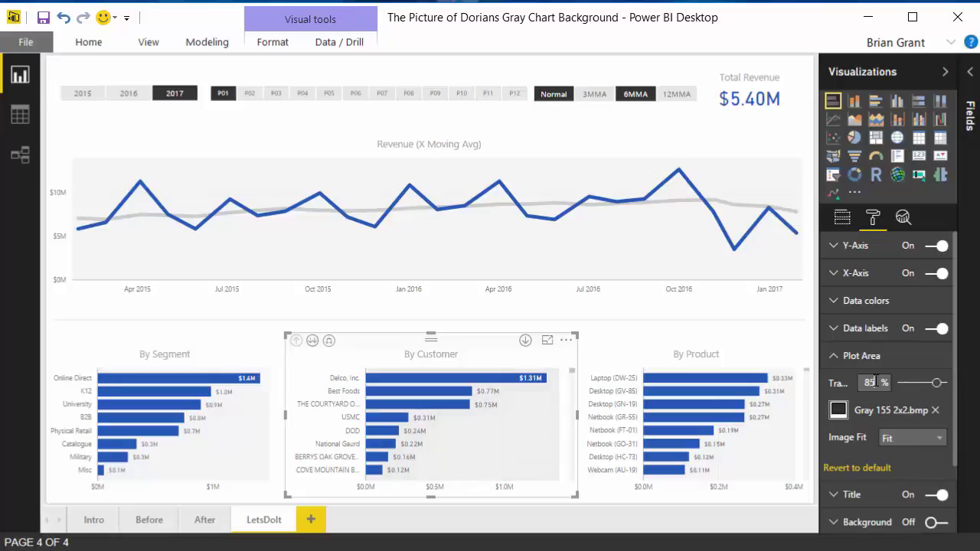
pyautogui.click(817, 152)
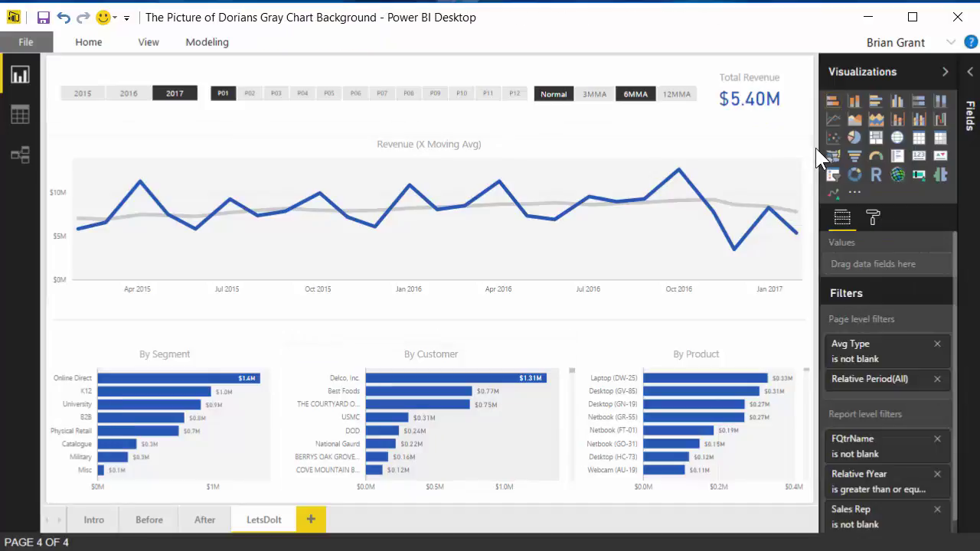